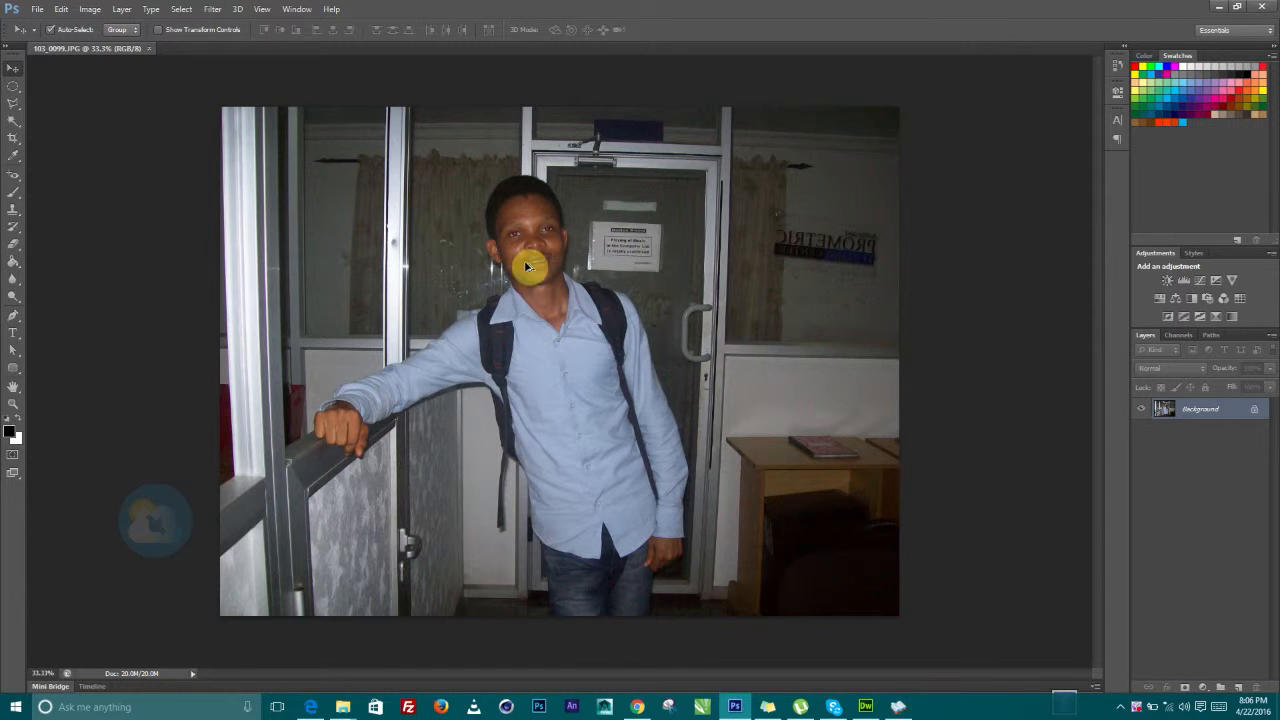
Remove the red-eye effect from both of the man's eyes with the Red Eye Tool, then fit the whole photo in view
scroll(527, 267, up, 14)
scroll(540, 178, down, 4)
scroll(540, 178, up, 4)
scroll(541, 178, up, 3)
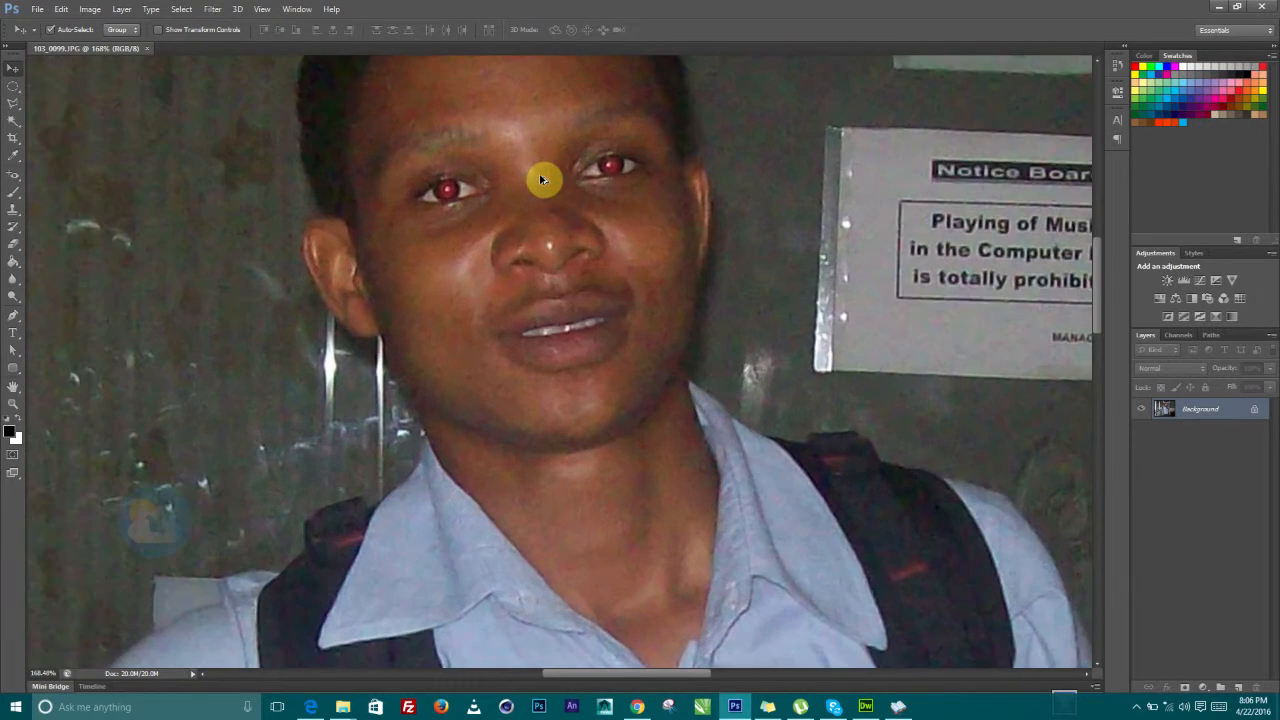
drag(521, 174, 517, 266)
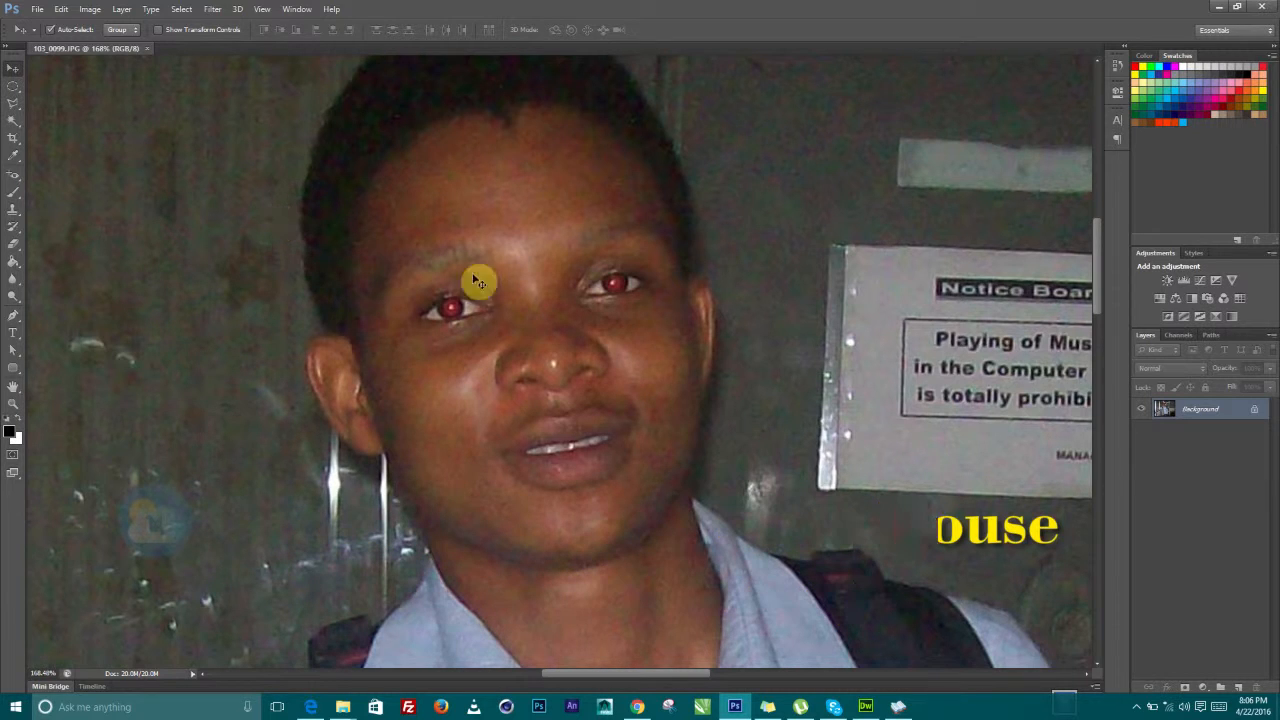
right_click(16, 181)
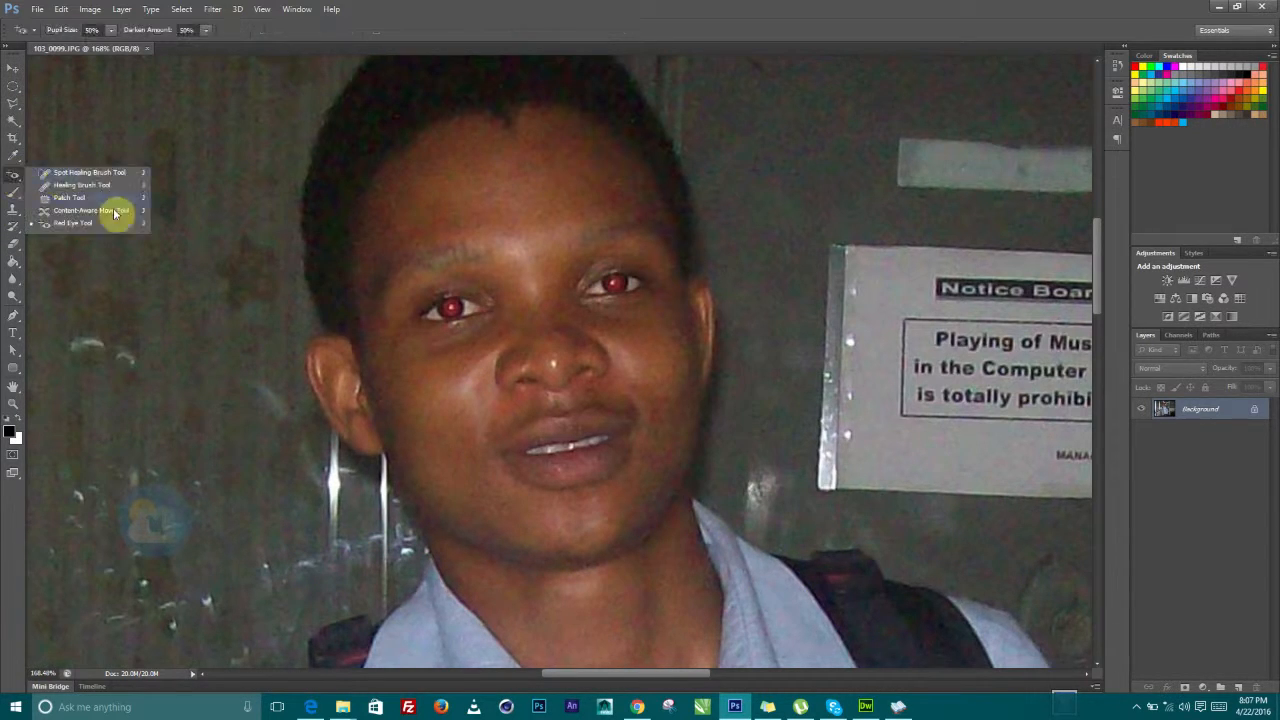
click(63, 222)
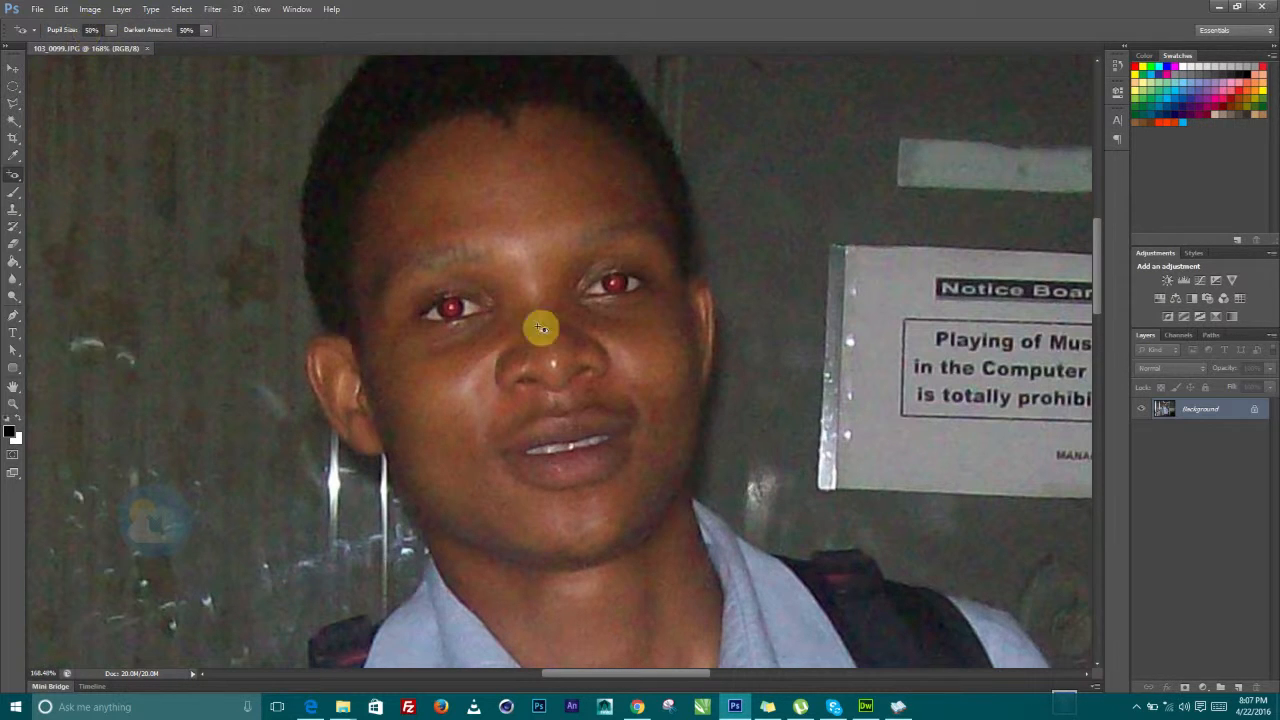
drag(437, 297, 490, 318)
drag(597, 268, 625, 292)
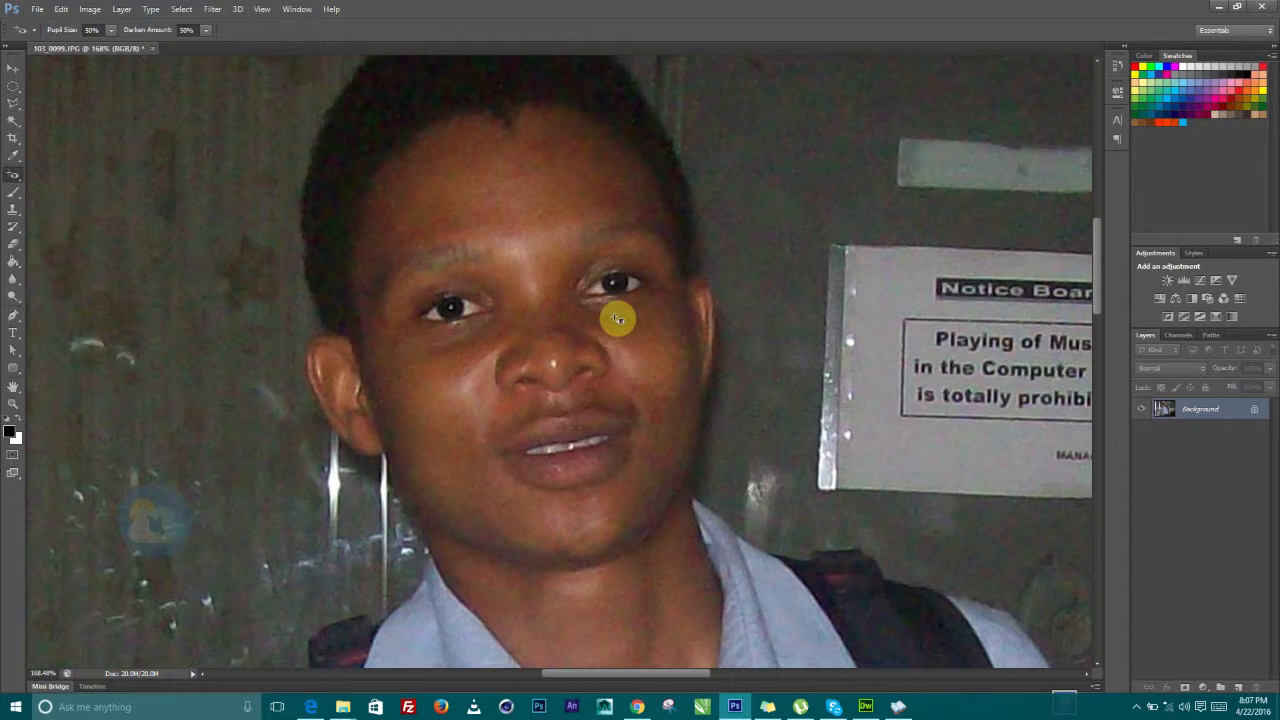
key(ctrl+1)
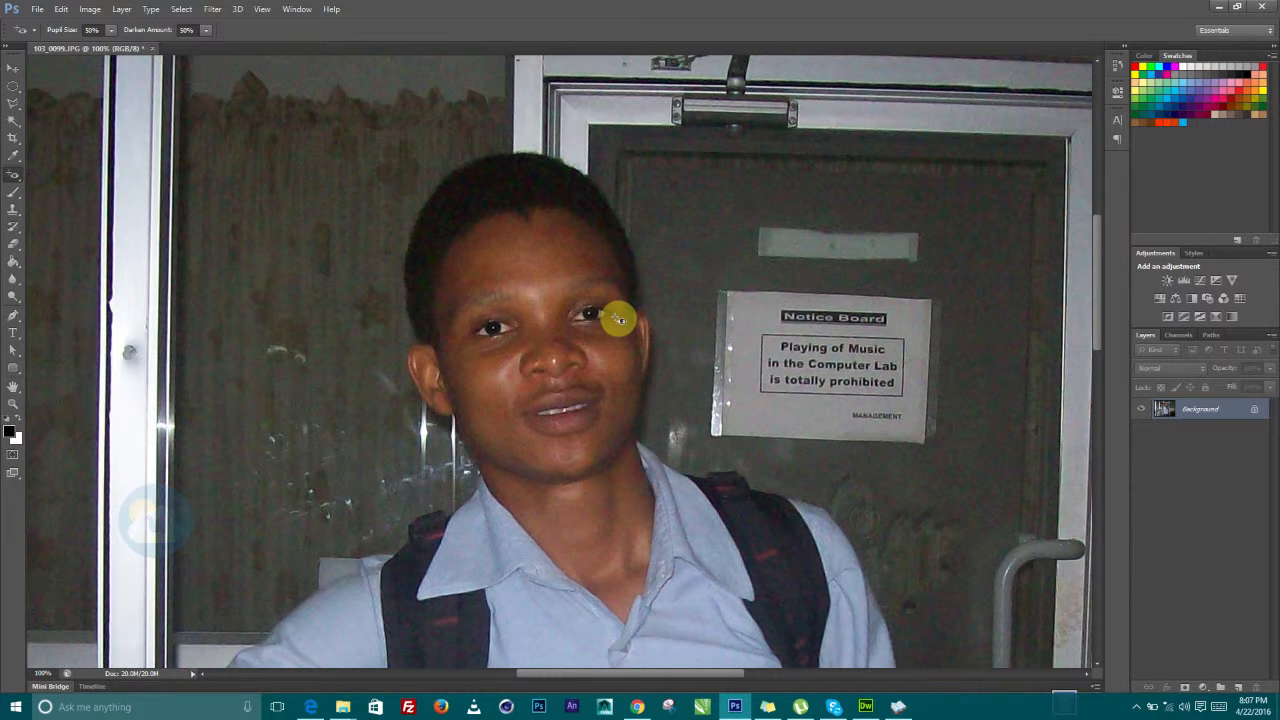
key(ctrl+0)
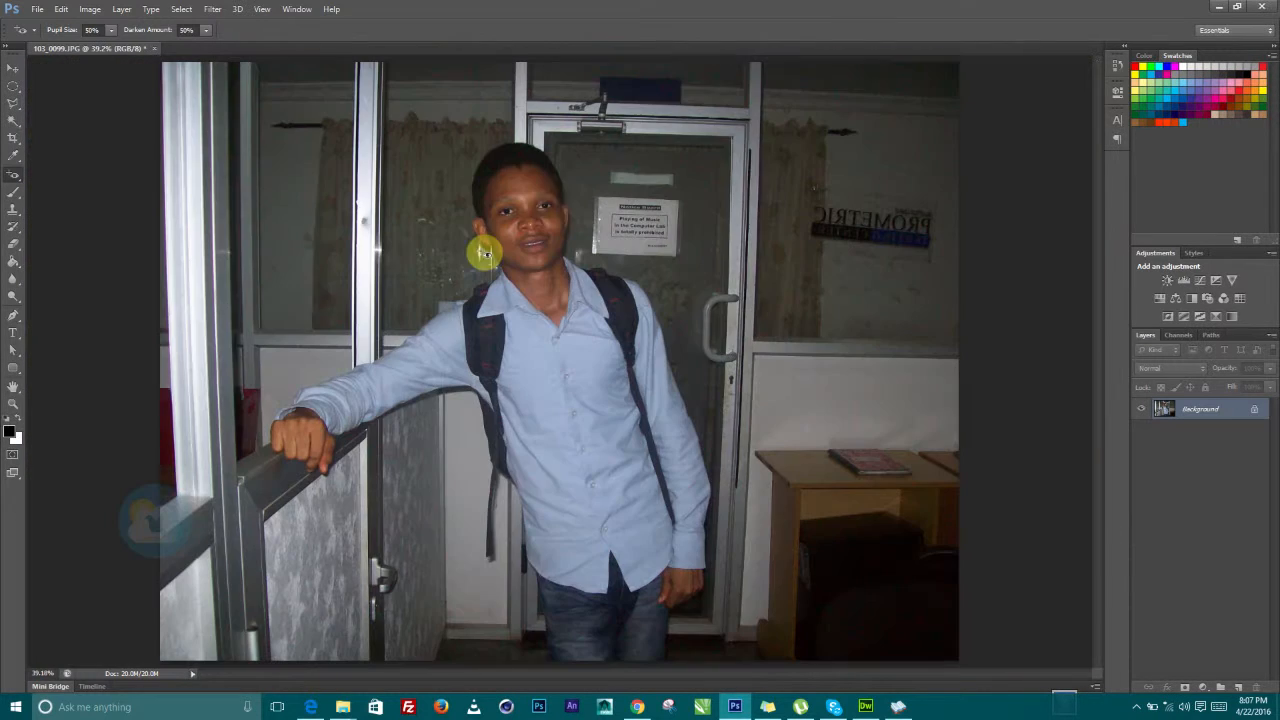
click(14, 70)
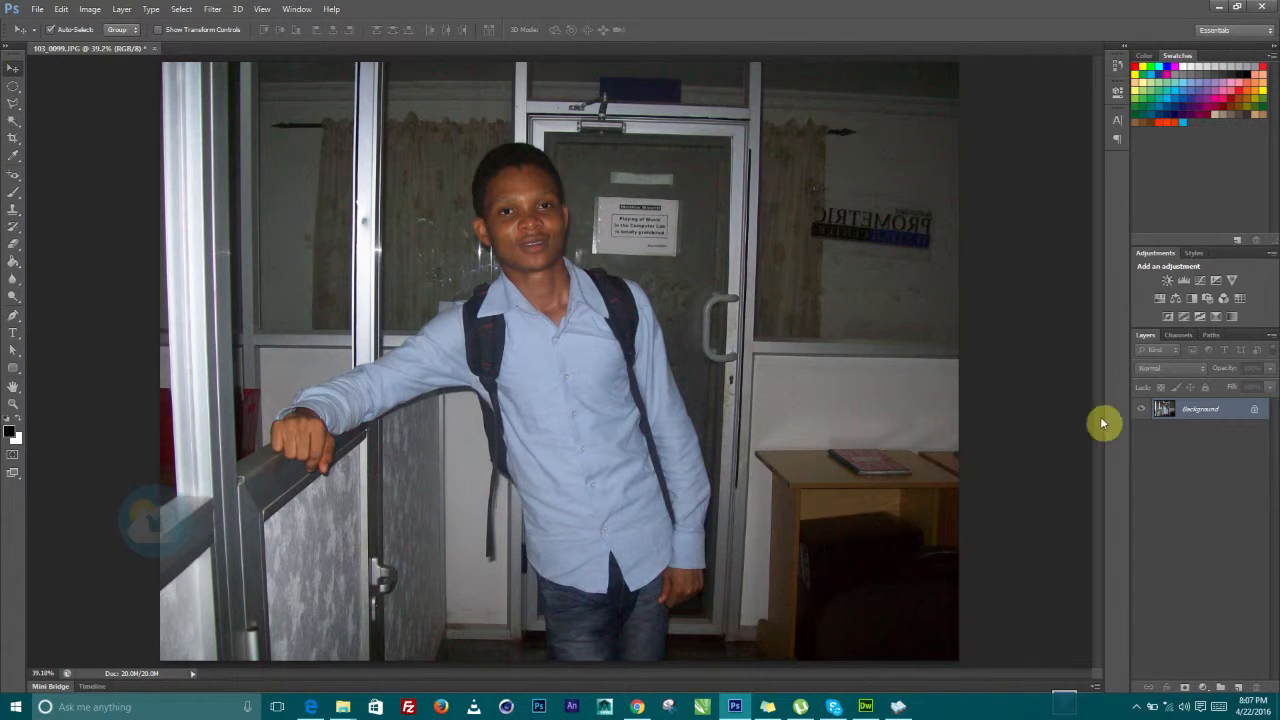
Apply the Topaz Clean 3 filter to the Background layer using the DeGrunge preset
click(213, 10)
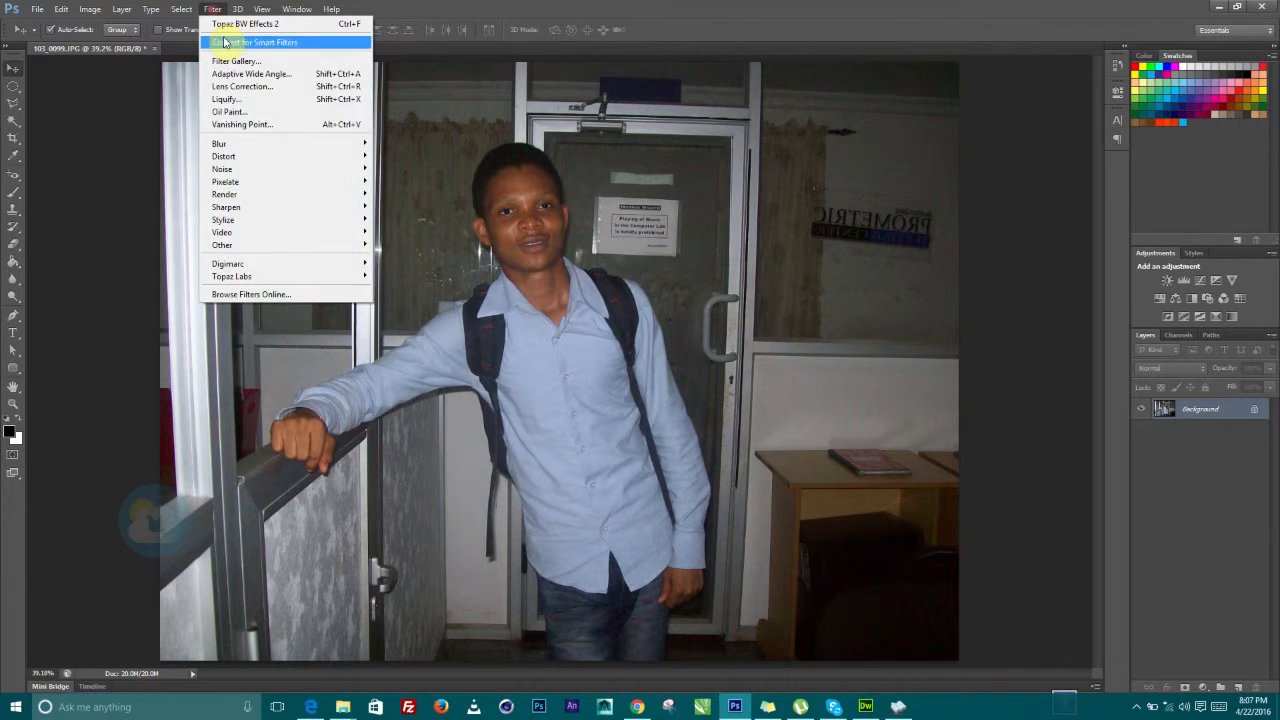
mouse_move(240, 276)
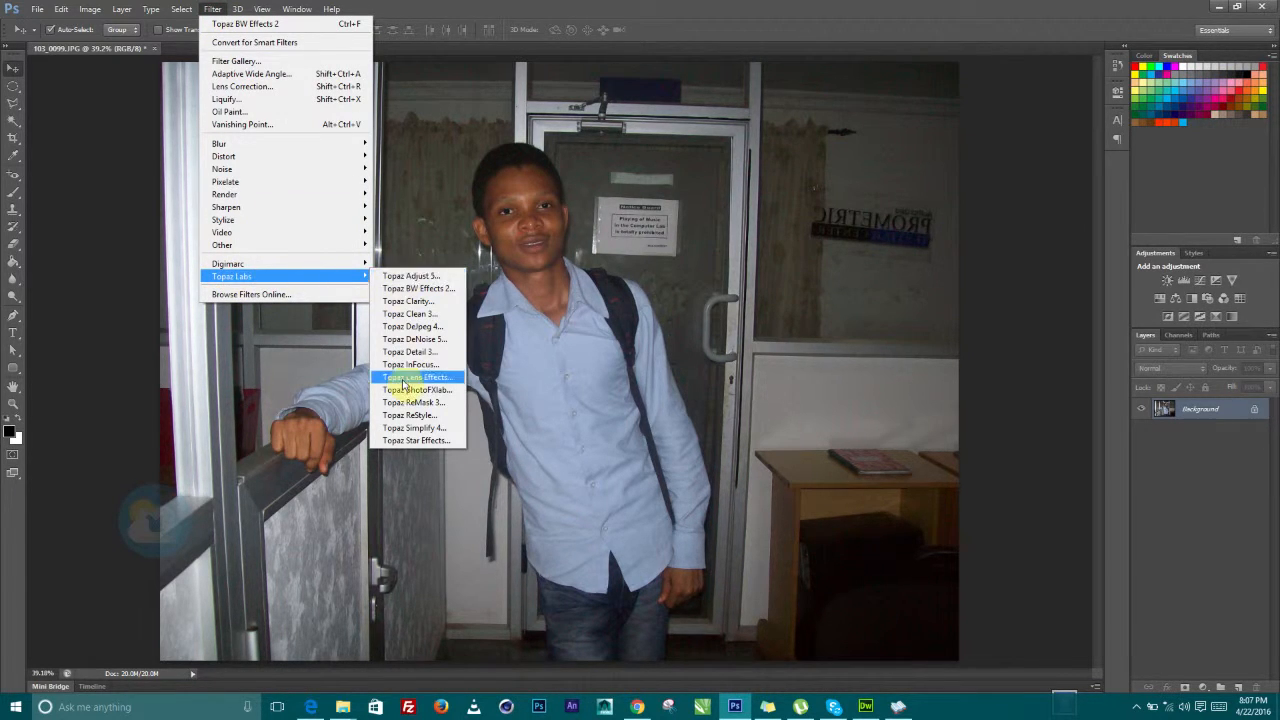
click(418, 313)
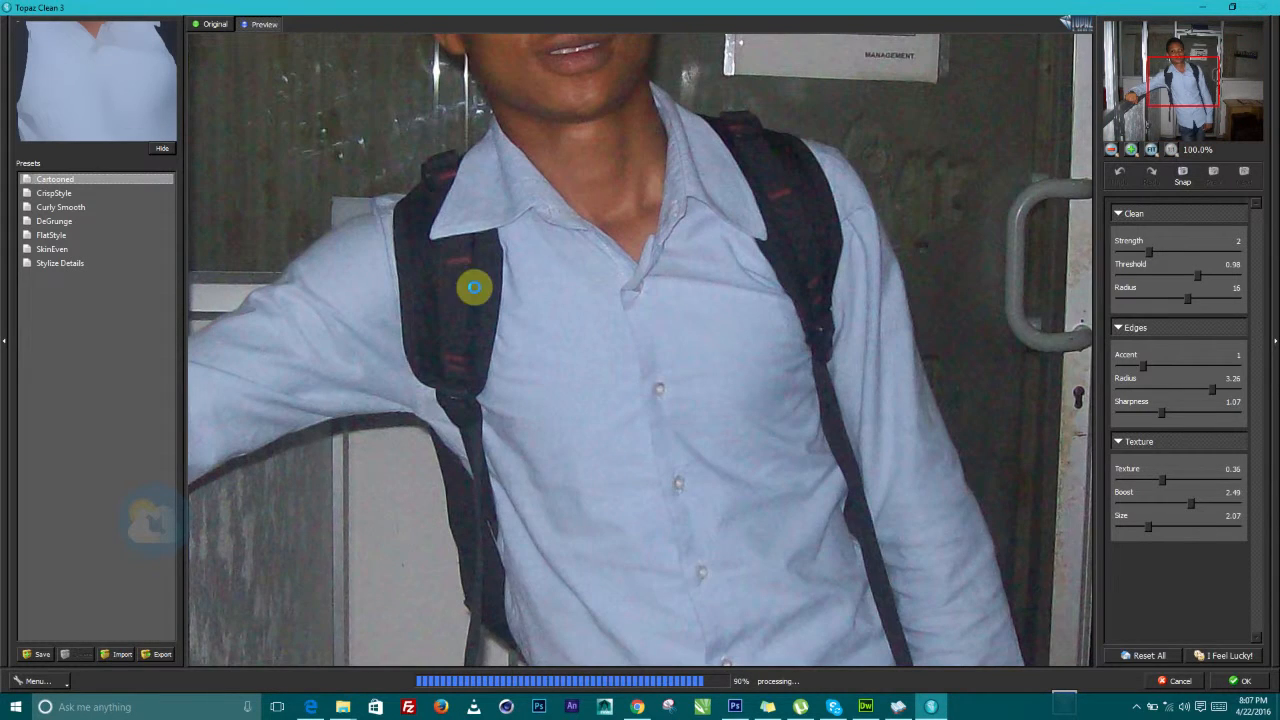
drag(582, 172, 570, 259)
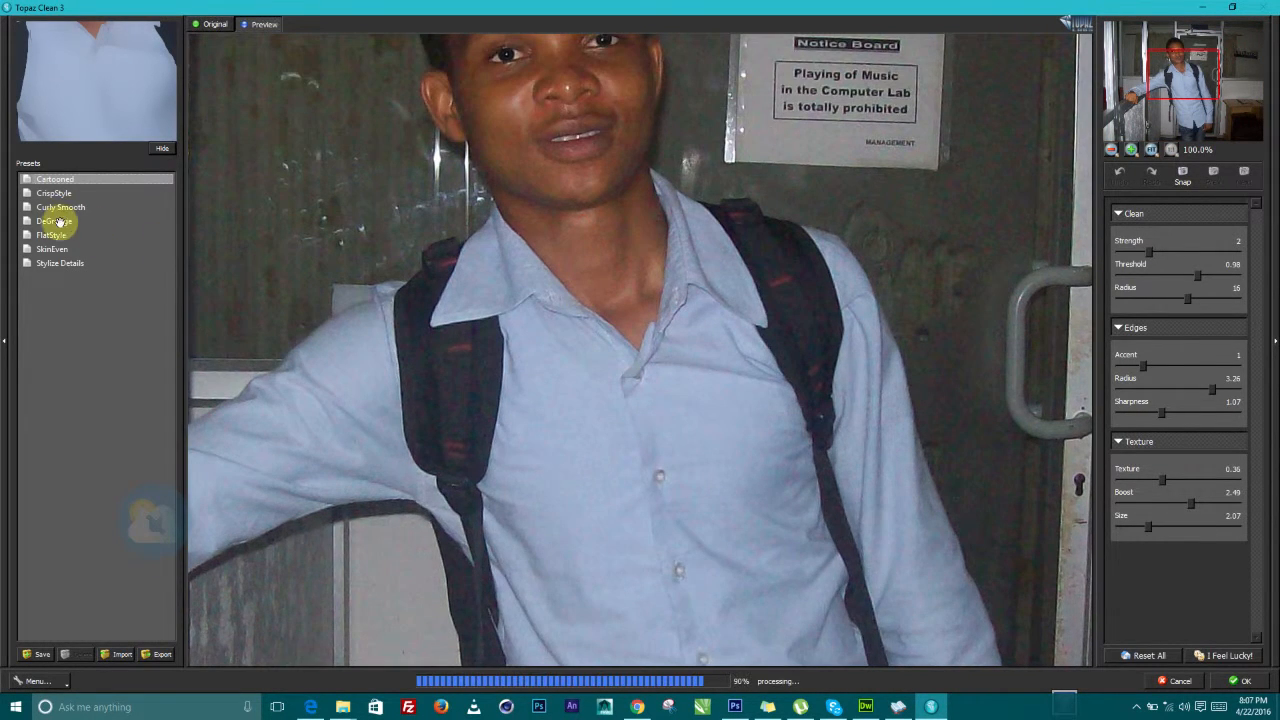
click(56, 222)
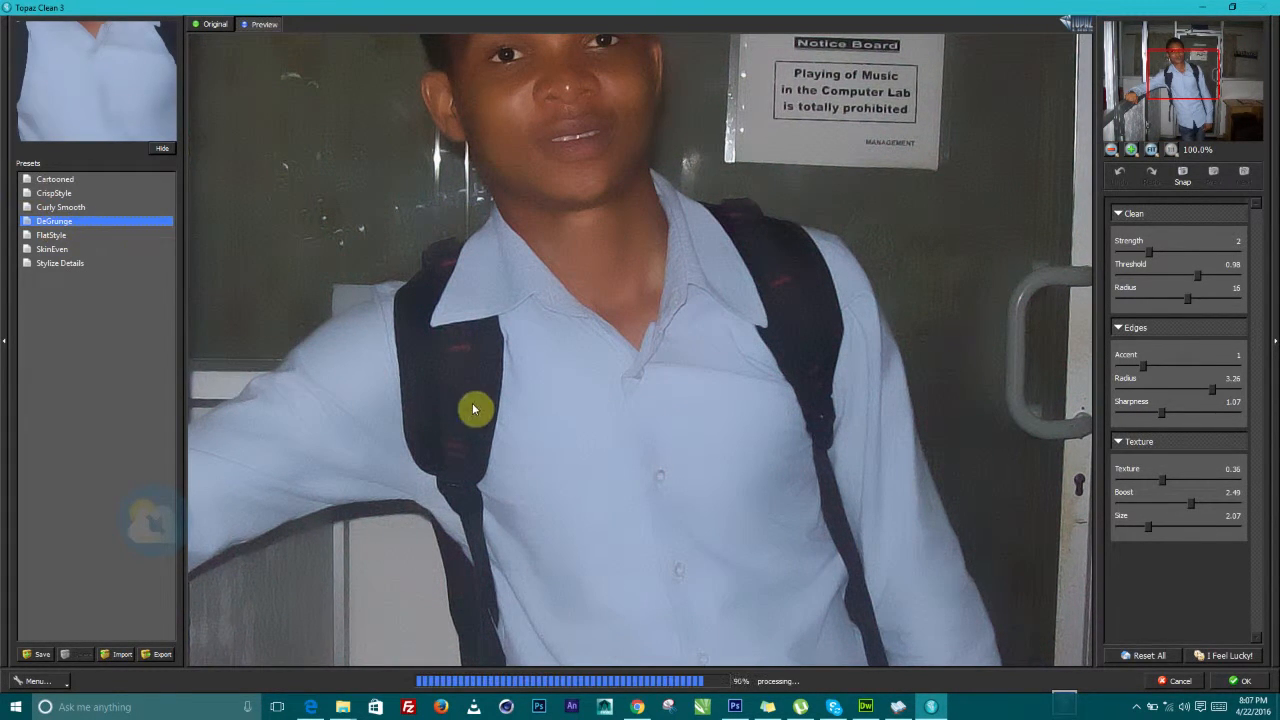
drag(673, 249, 543, 297)
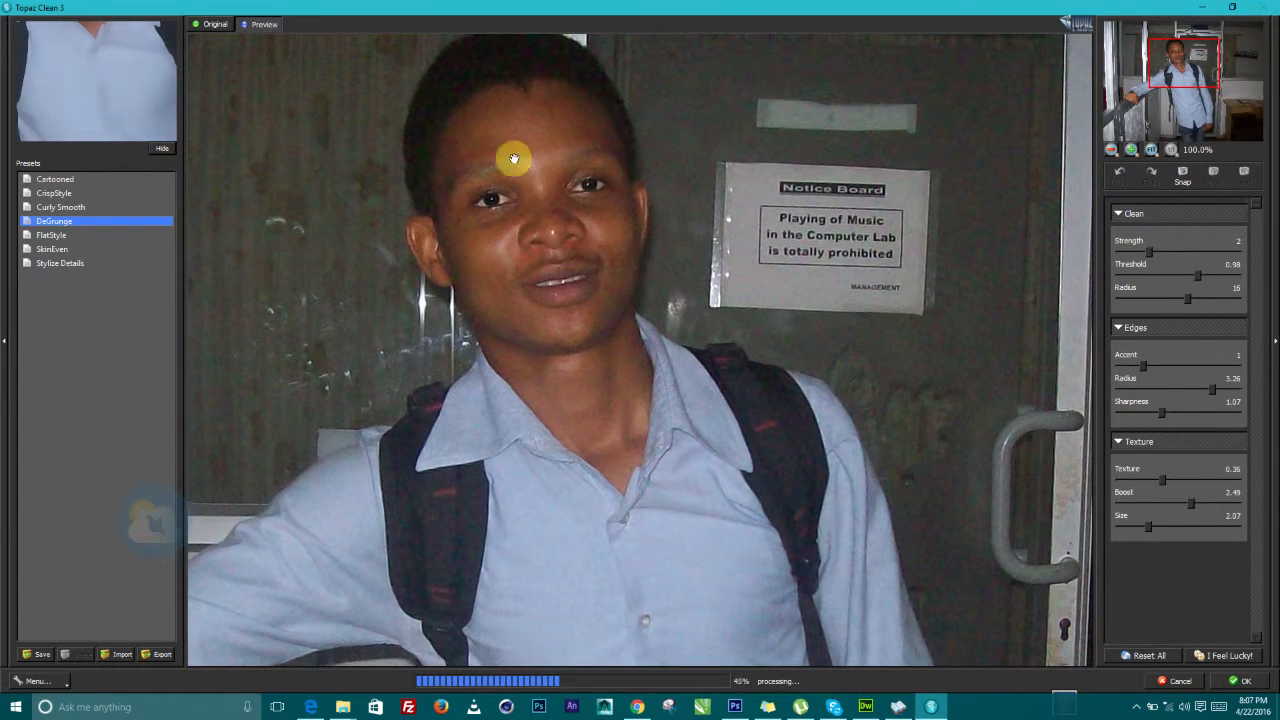
drag(571, 310, 589, 337)
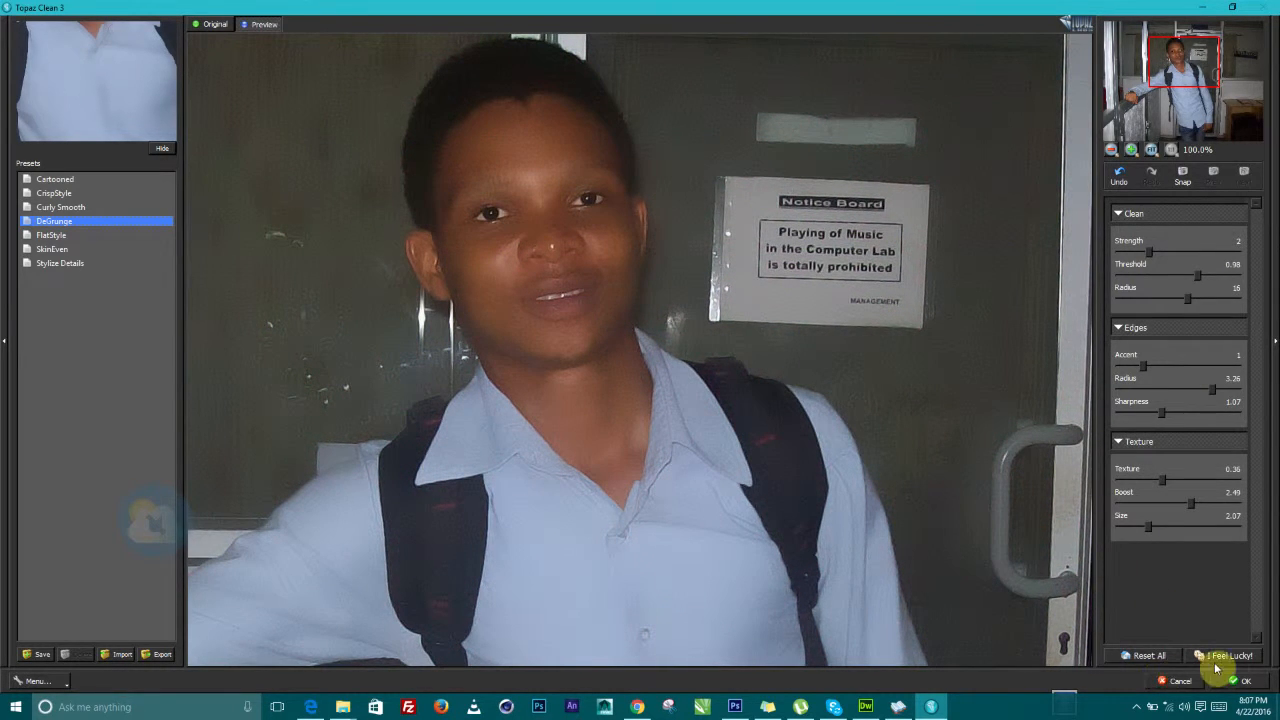
click(1244, 681)
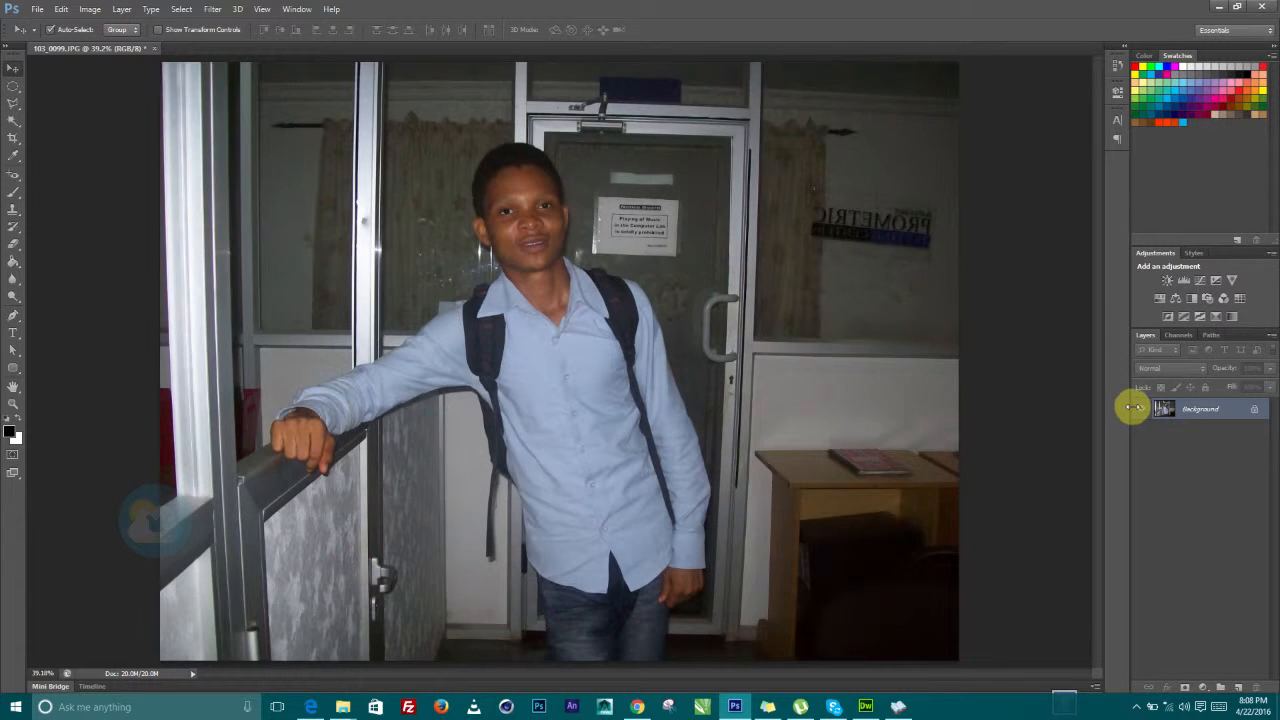
Duplicate the Background layer and reapply the last Topaz Clean 3 filter to the copy
drag(1160, 409, 1238, 688)
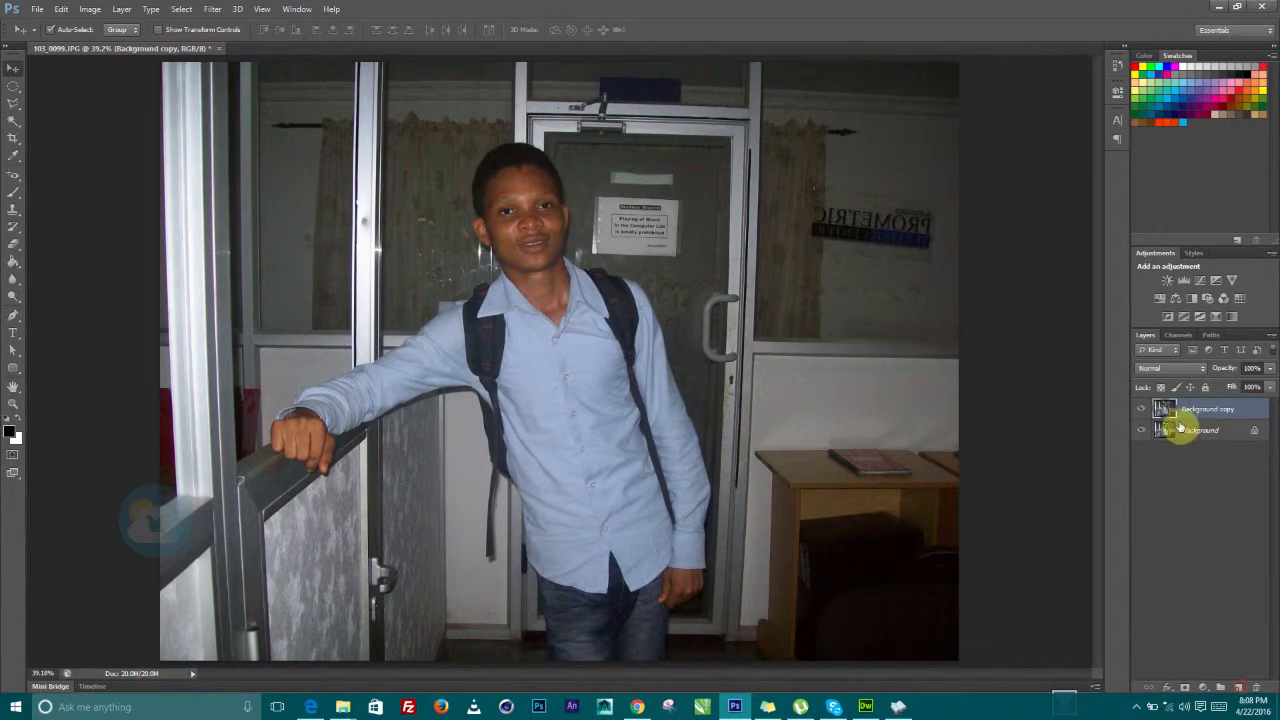
click(1141, 410)
click(1141, 410)
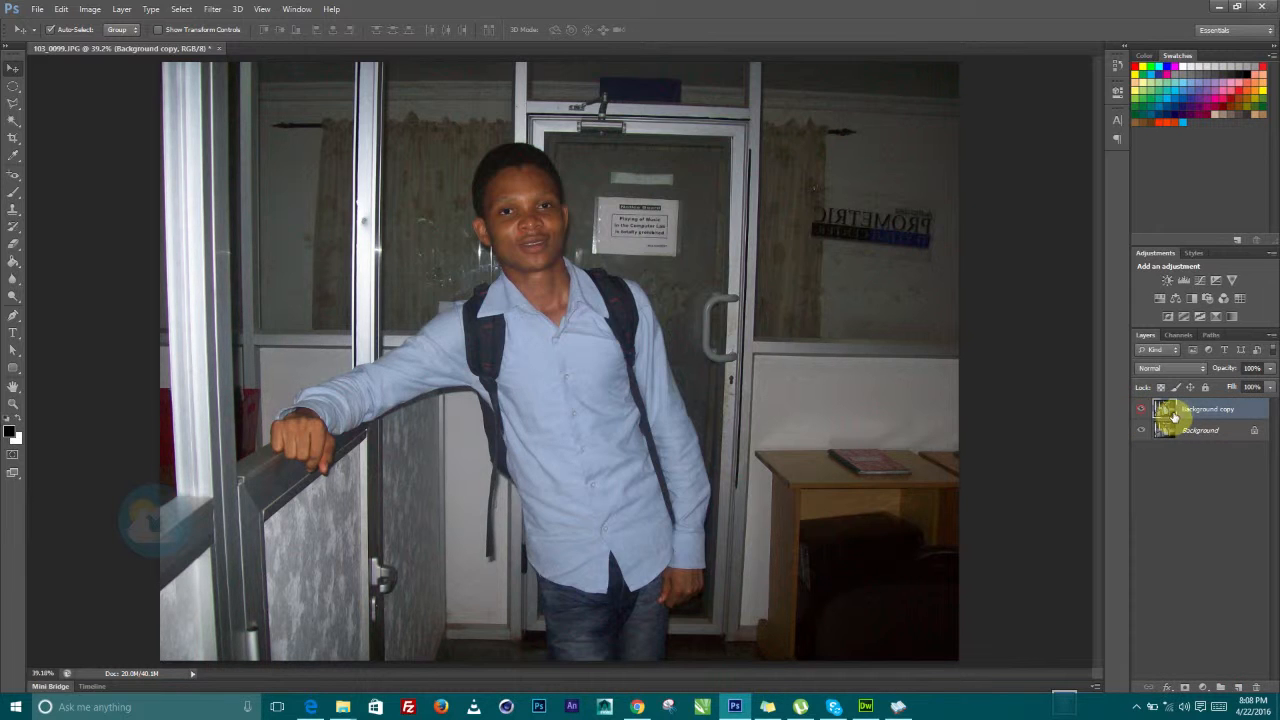
click(212, 10)
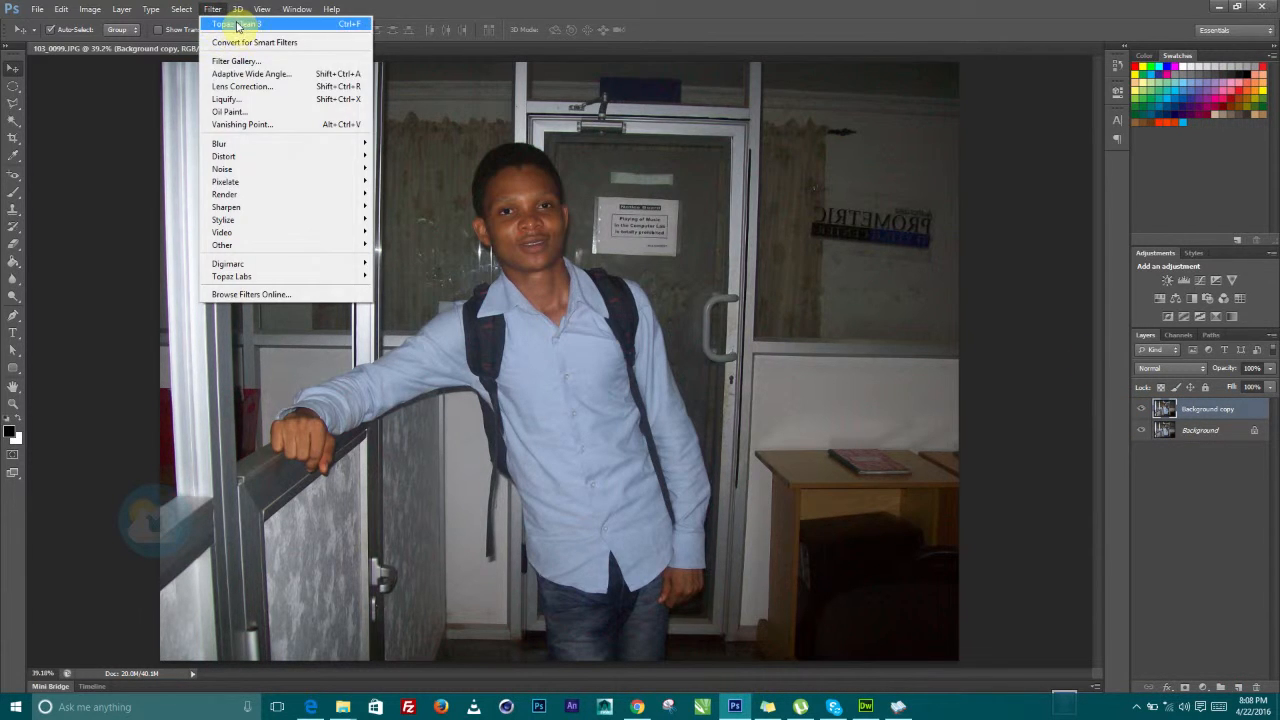
click(240, 26)
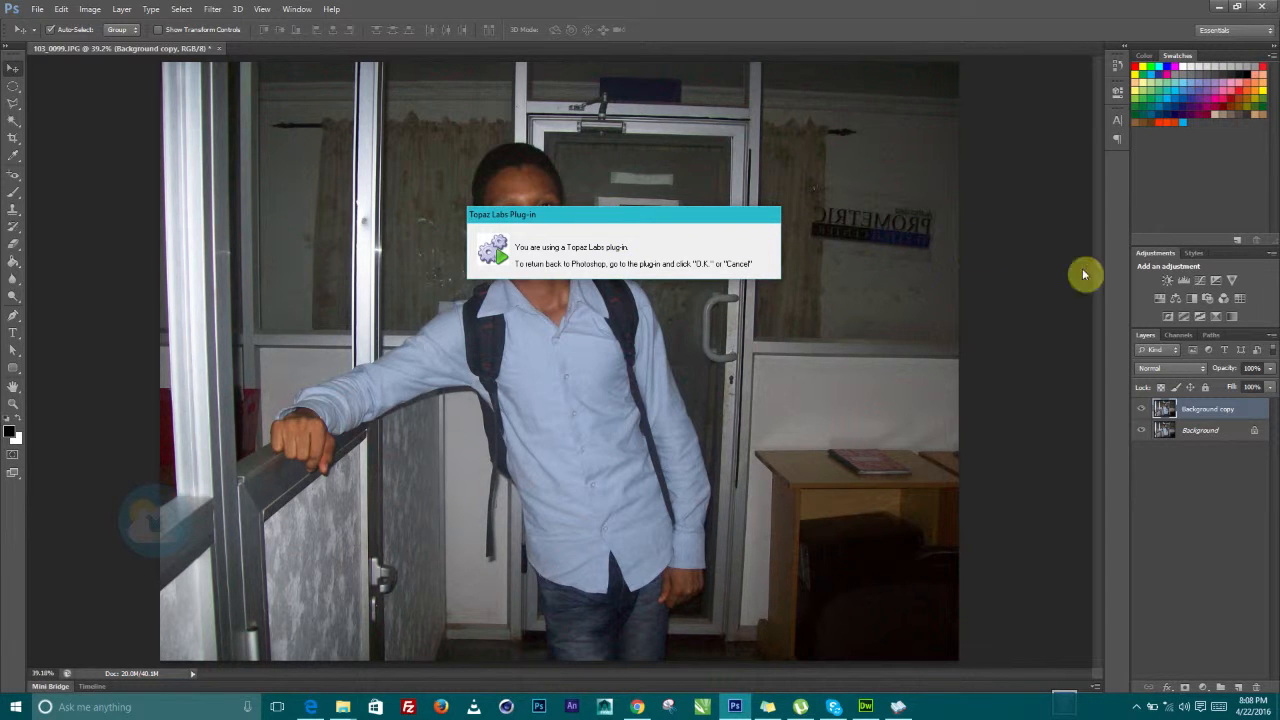
click(1140, 409)
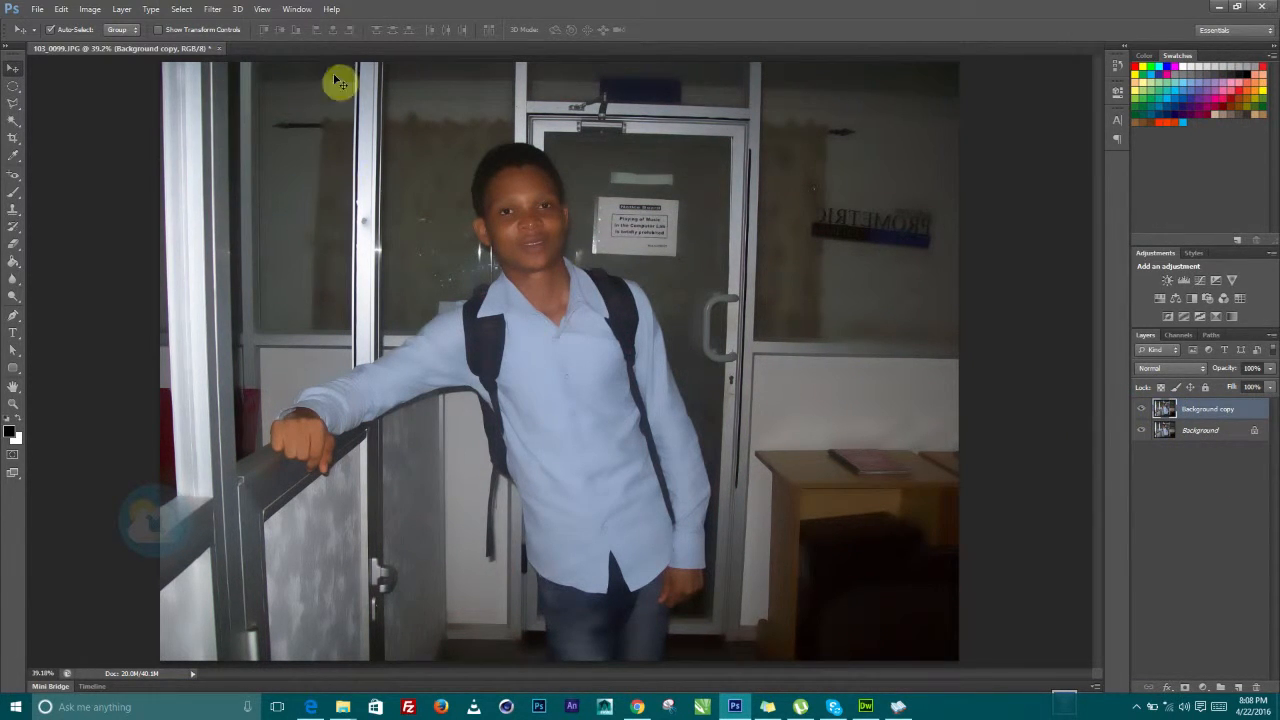
Apply the Topaz BW Effects 2 filter to the Background copy layer with the Toned Collection preset Sepia and Selenium III
click(212, 10)
mouse_move(300, 276)
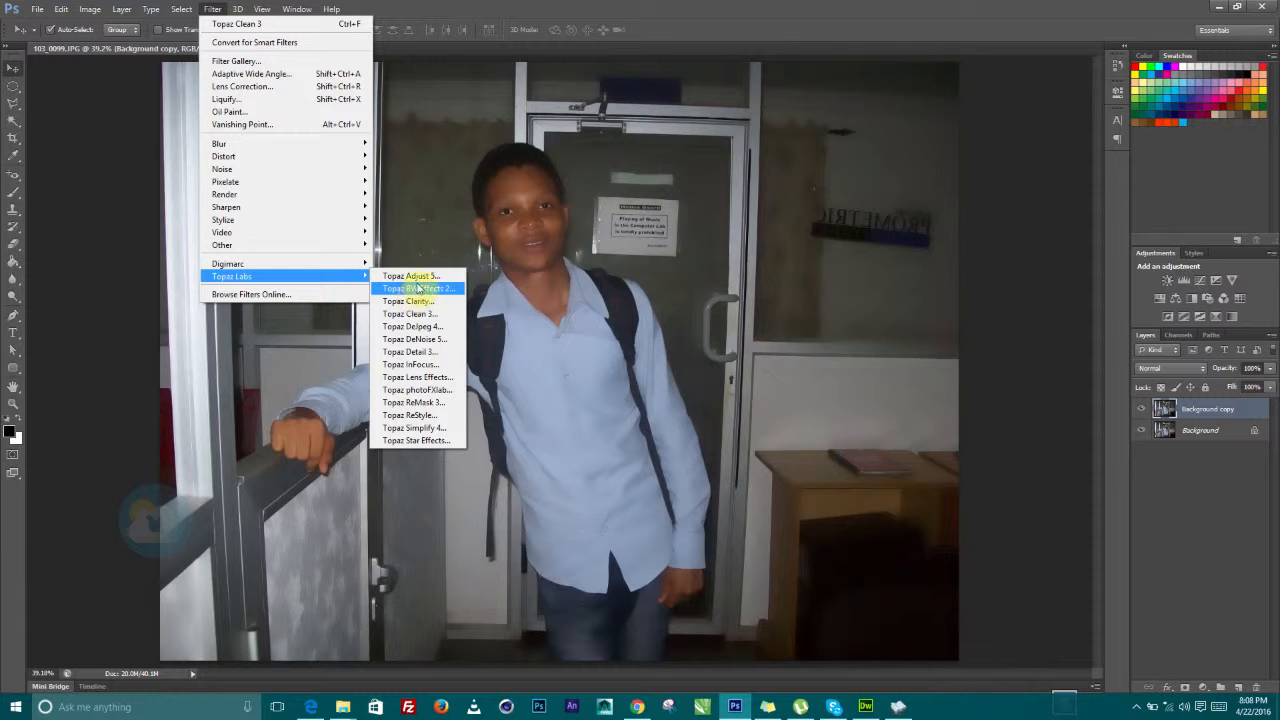
click(418, 289)
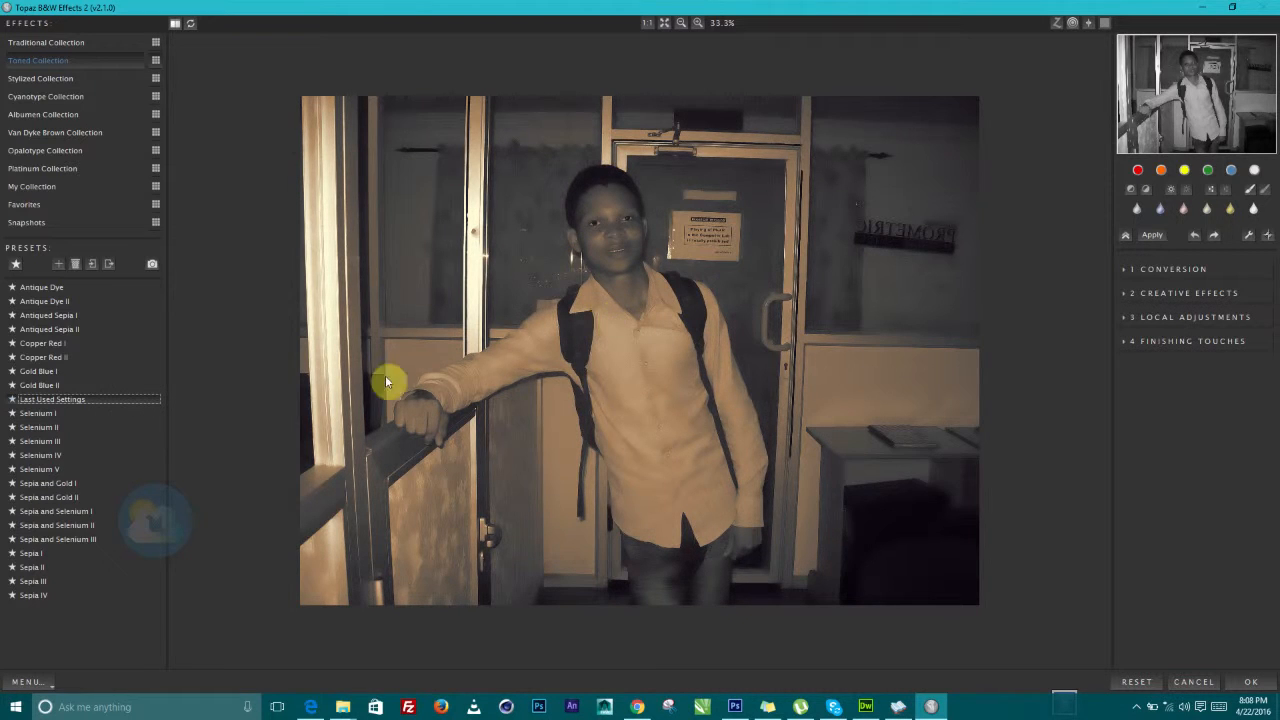
mouse_move(55, 403)
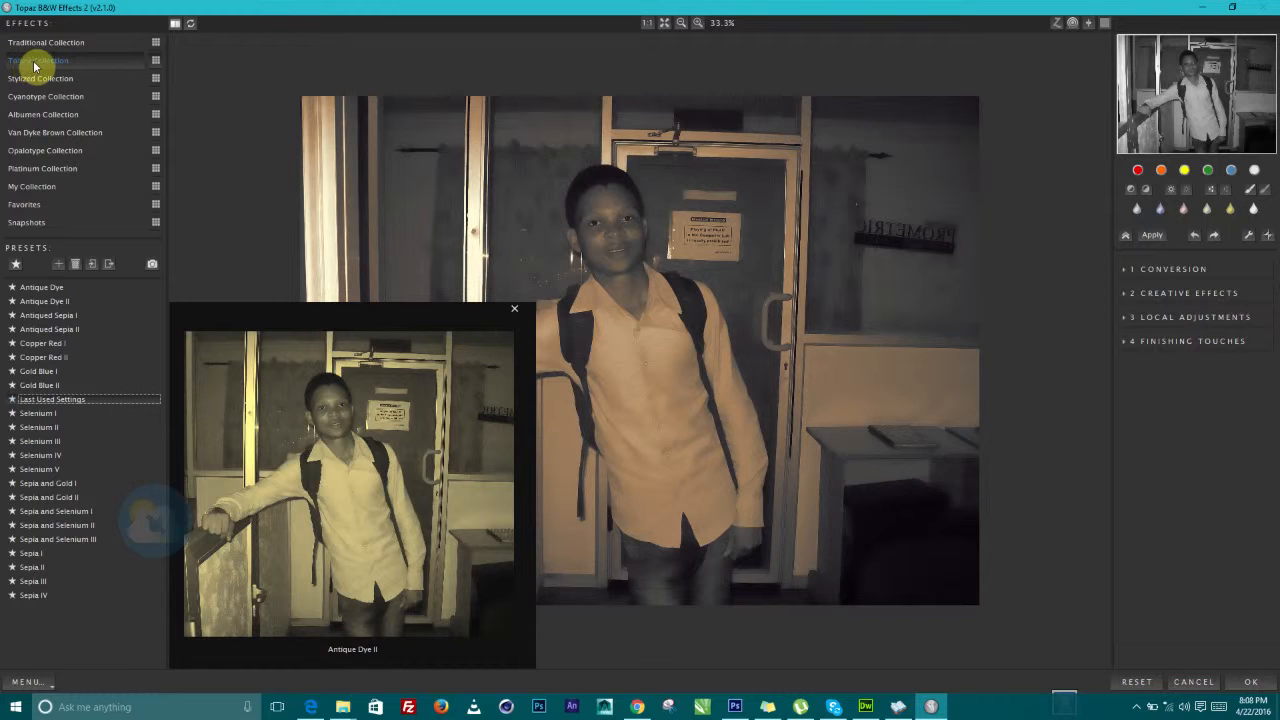
click(44, 529)
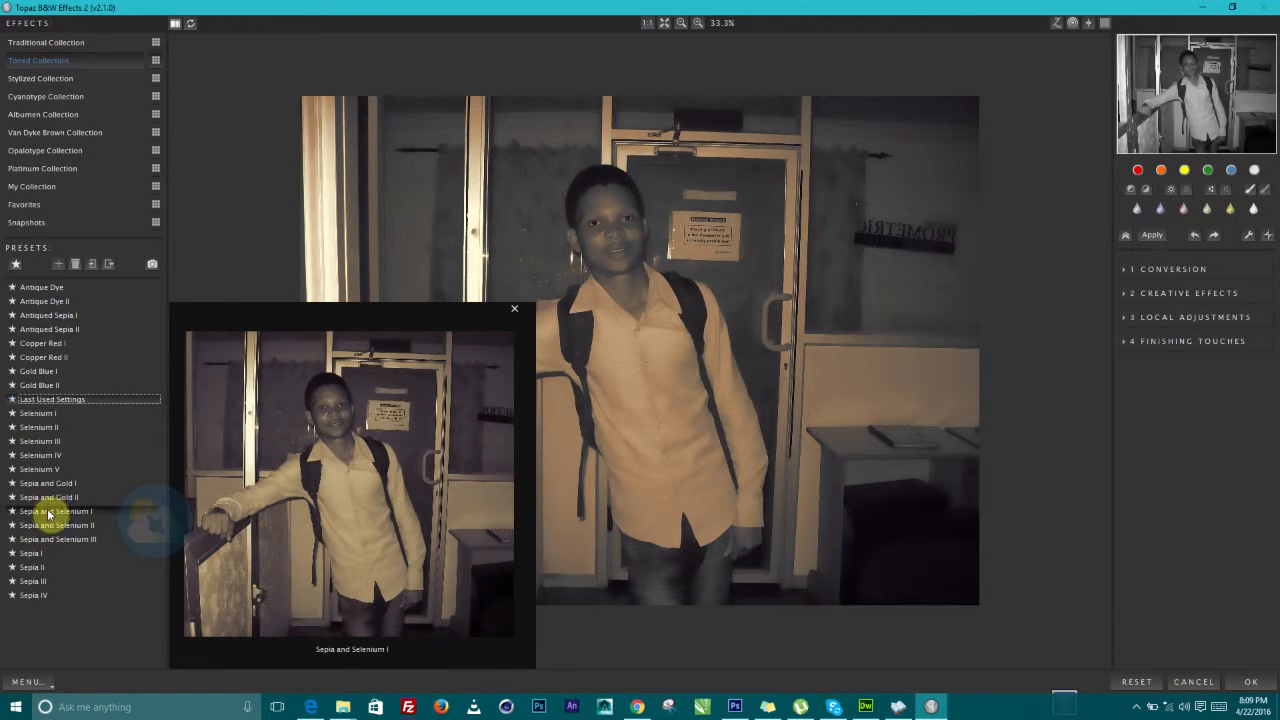
click(48, 516)
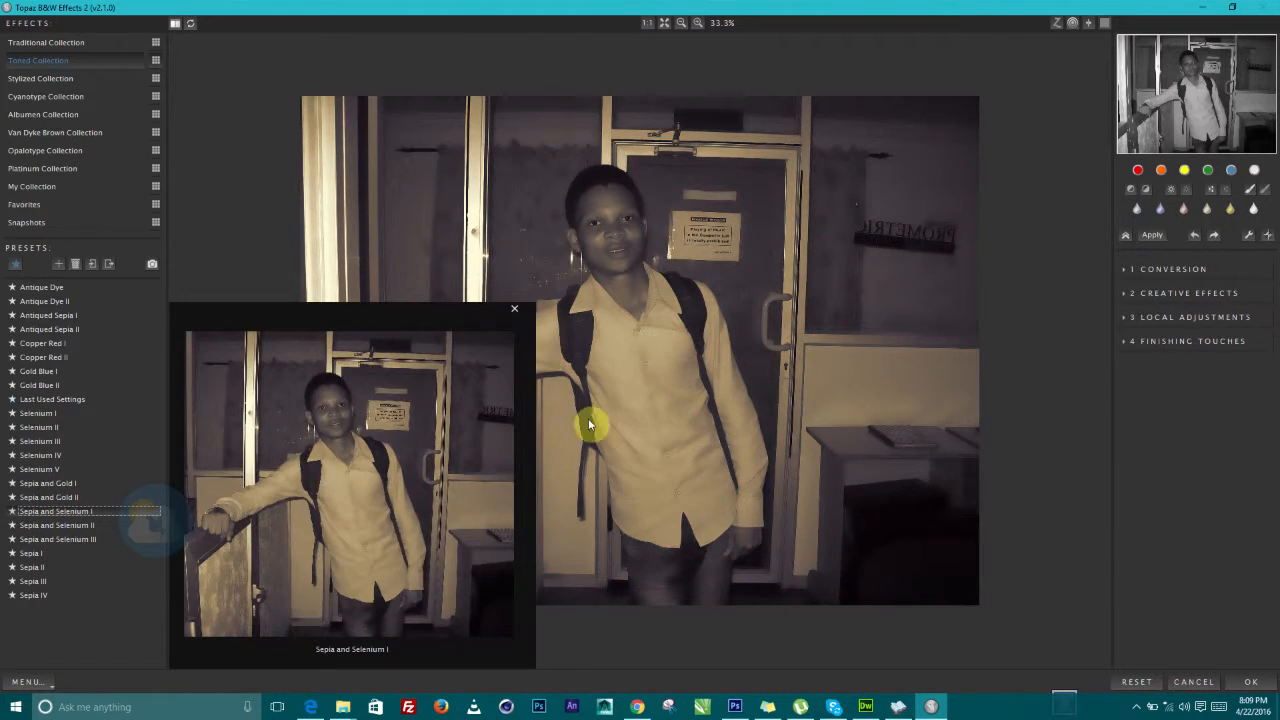
click(60, 531)
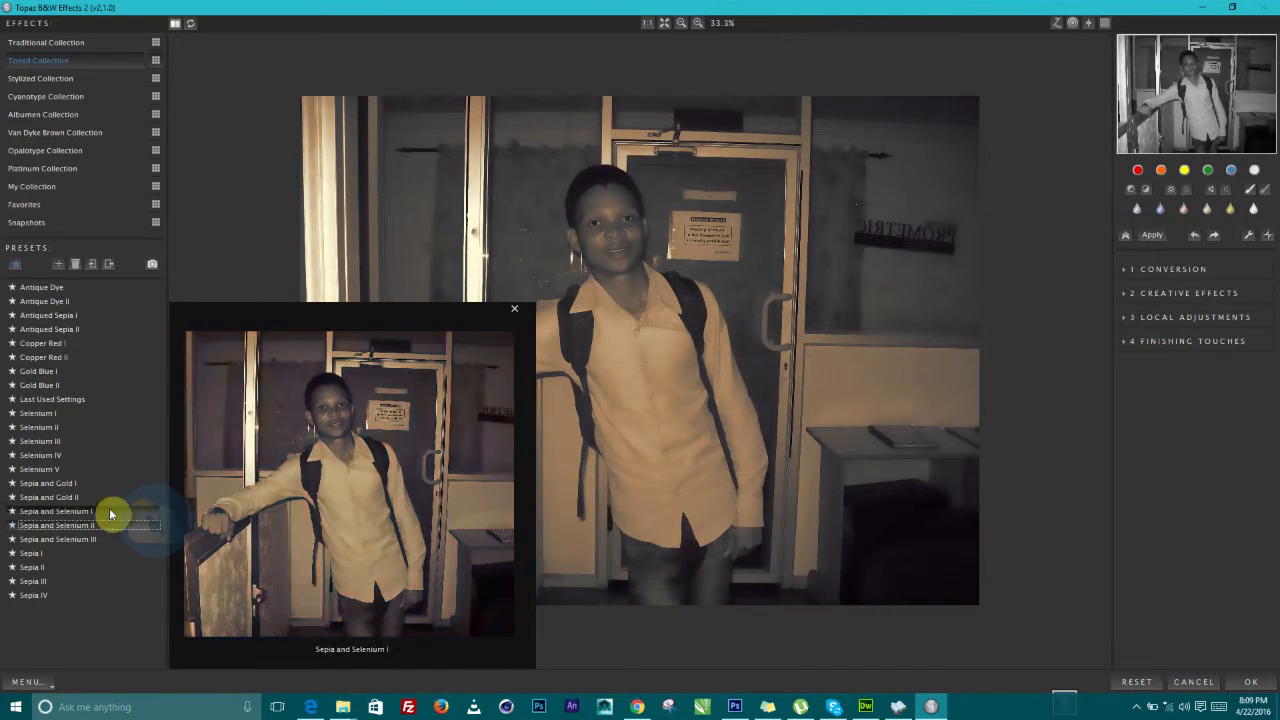
click(80, 539)
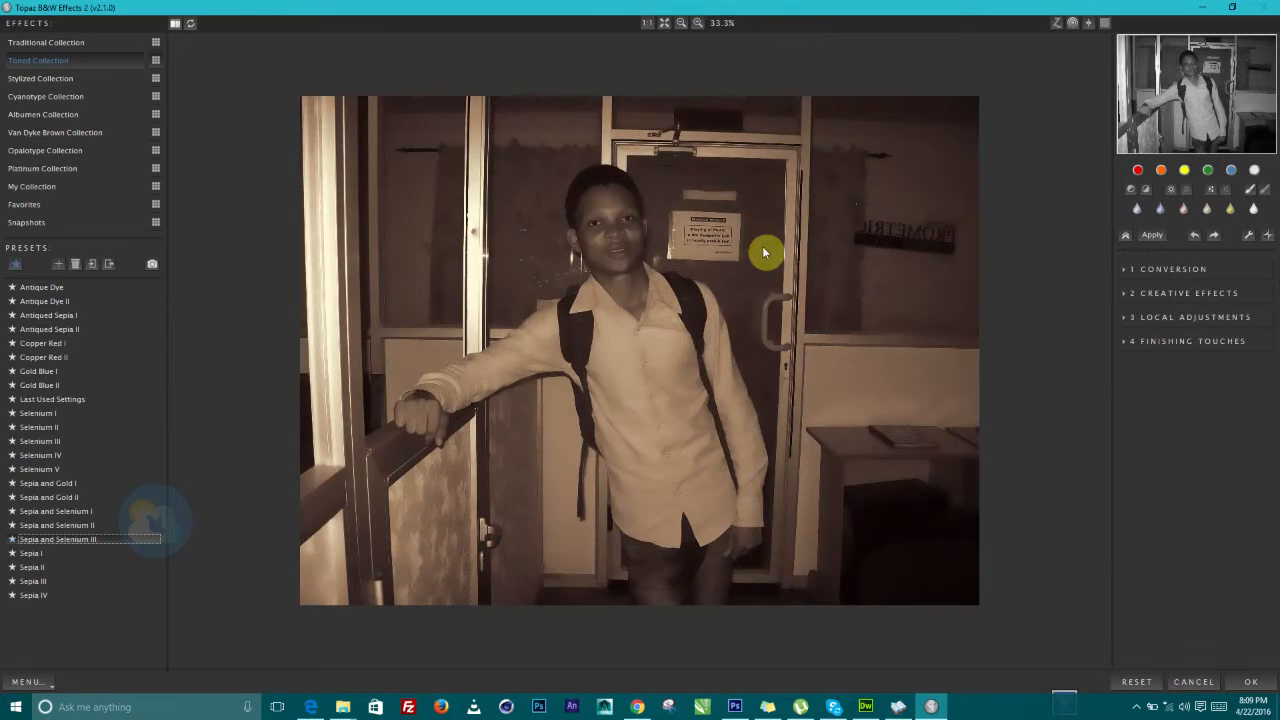
click(1256, 681)
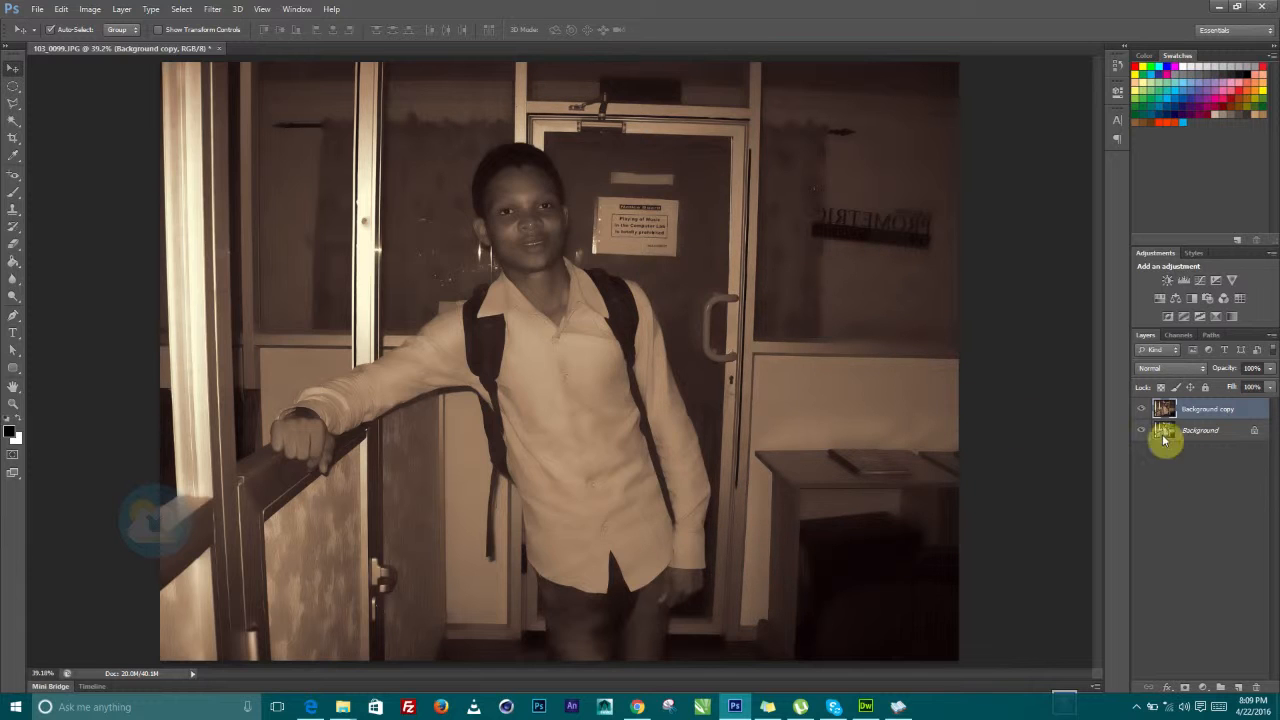
Hide the sepia-toned Background copy and place a second duplicate of the Background layer at the top of the layer stack
click(1140, 411)
click(1140, 411)
click(1140, 410)
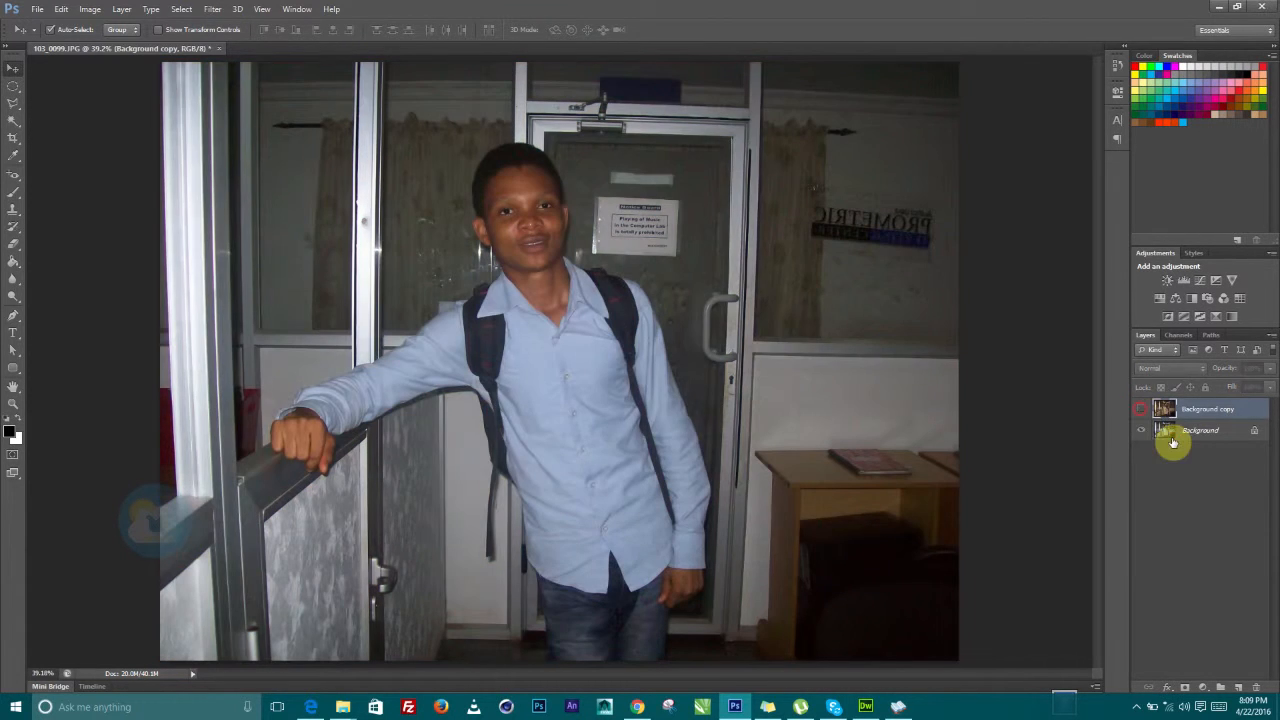
drag(1161, 432, 1238, 688)
drag(1171, 428, 1167, 406)
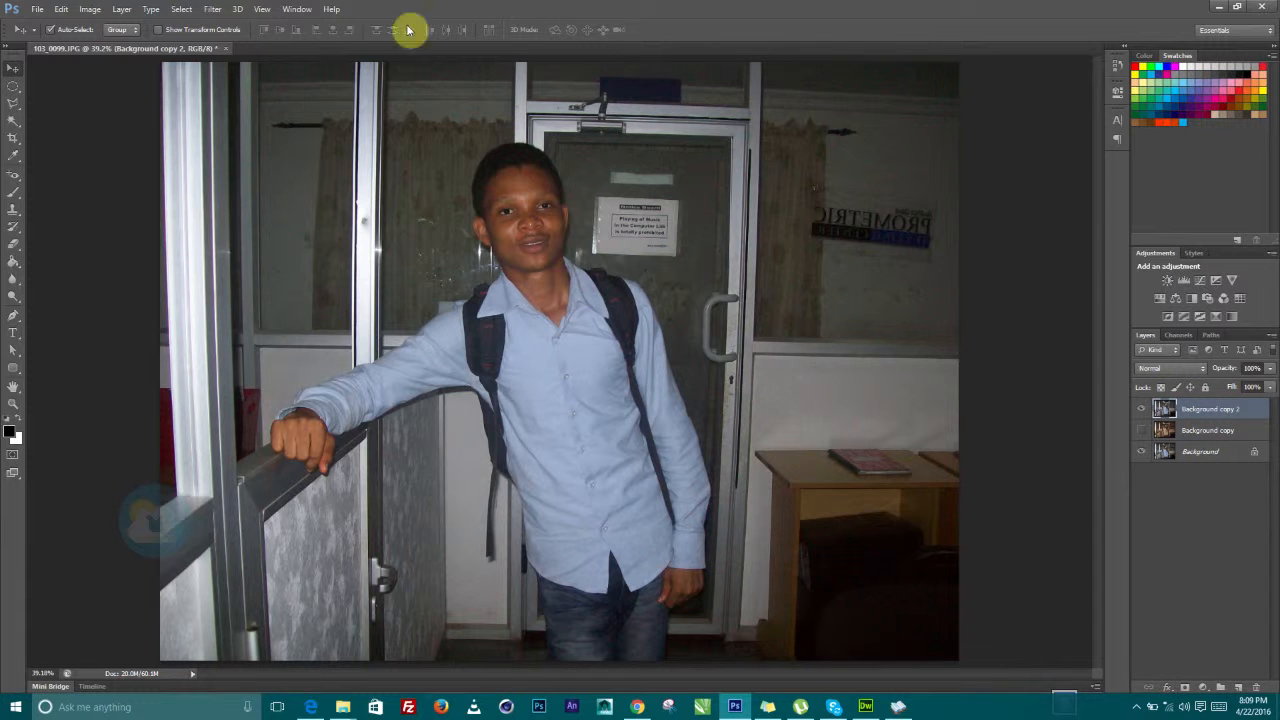
click(213, 9)
mouse_move(357, 150)
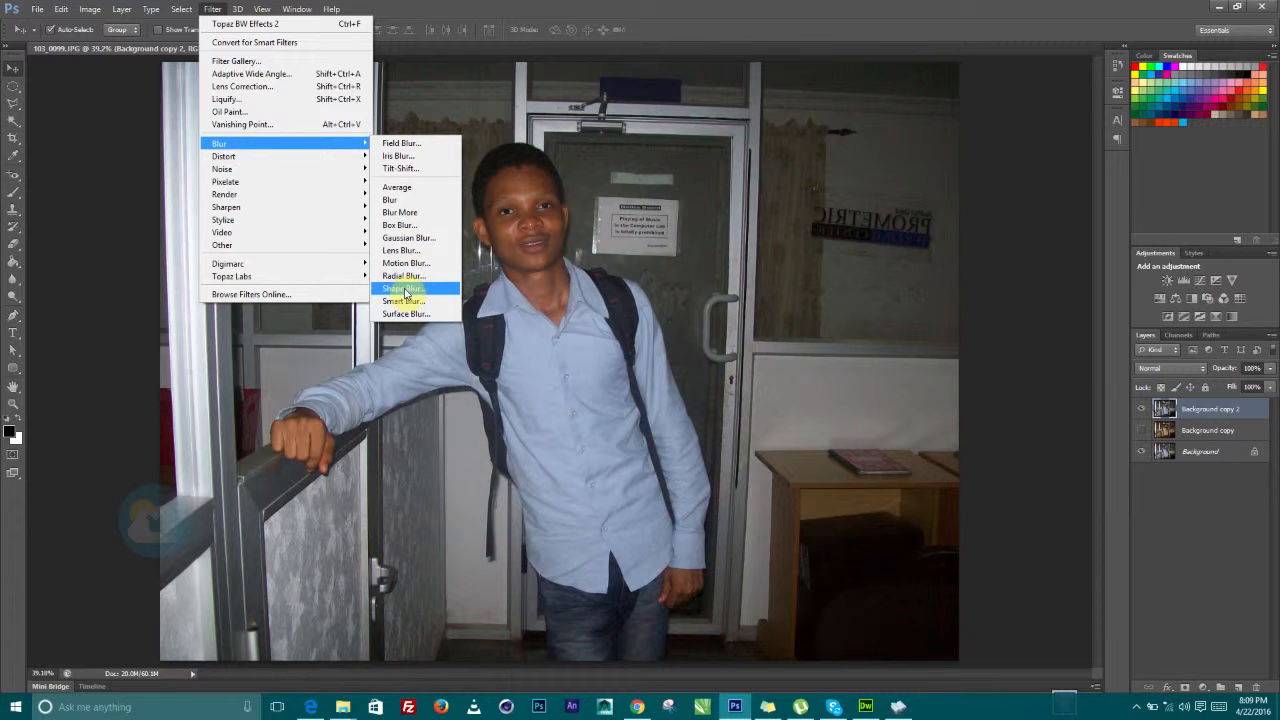
click(408, 238)
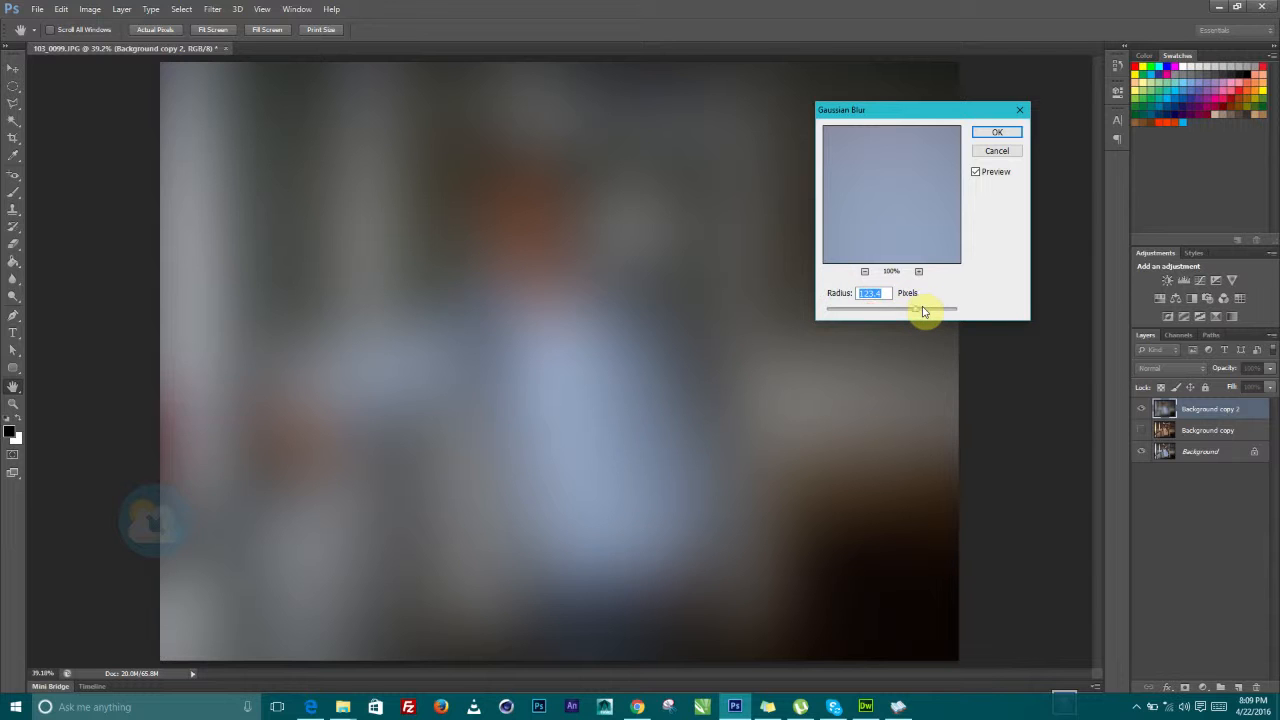
drag(912, 316, 855, 318)
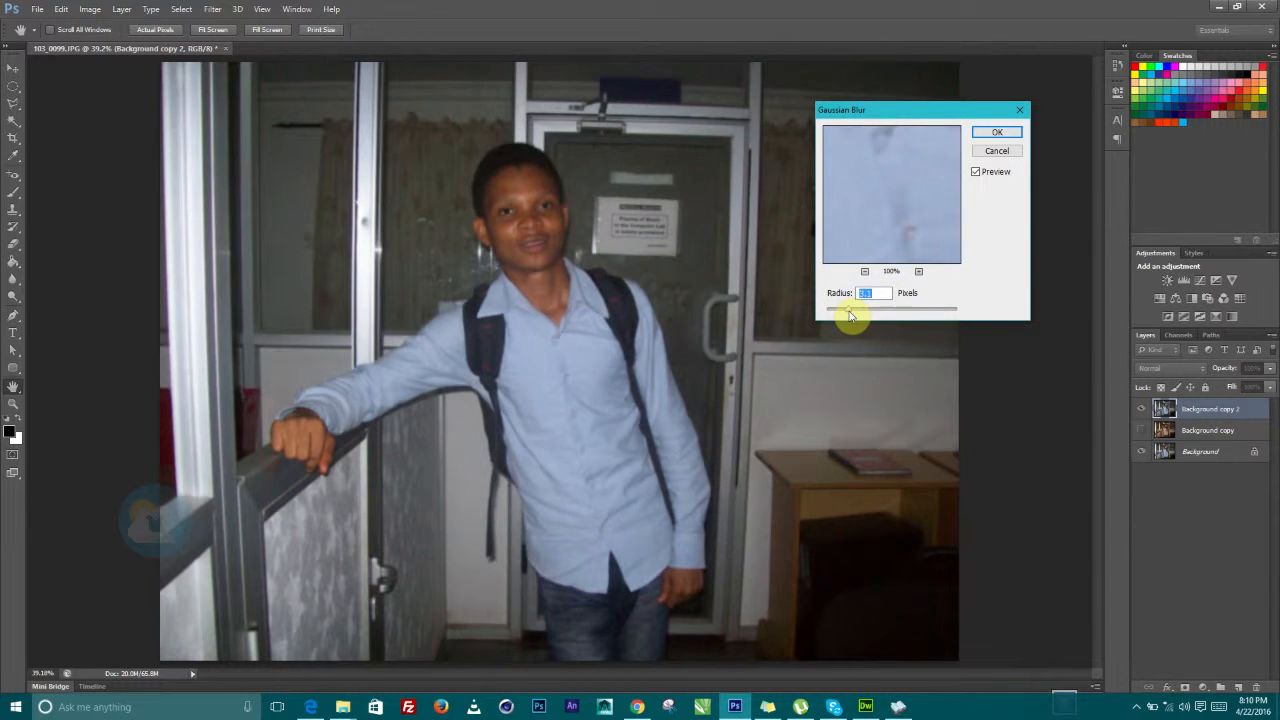
drag(843, 316, 841, 315)
click(1013, 157)
Apply Reduce Noise to Background copy 2 with strength 7, preserve details 70%, reduce color noise 81% and increased detail sharpening
click(212, 9)
mouse_move(242, 151)
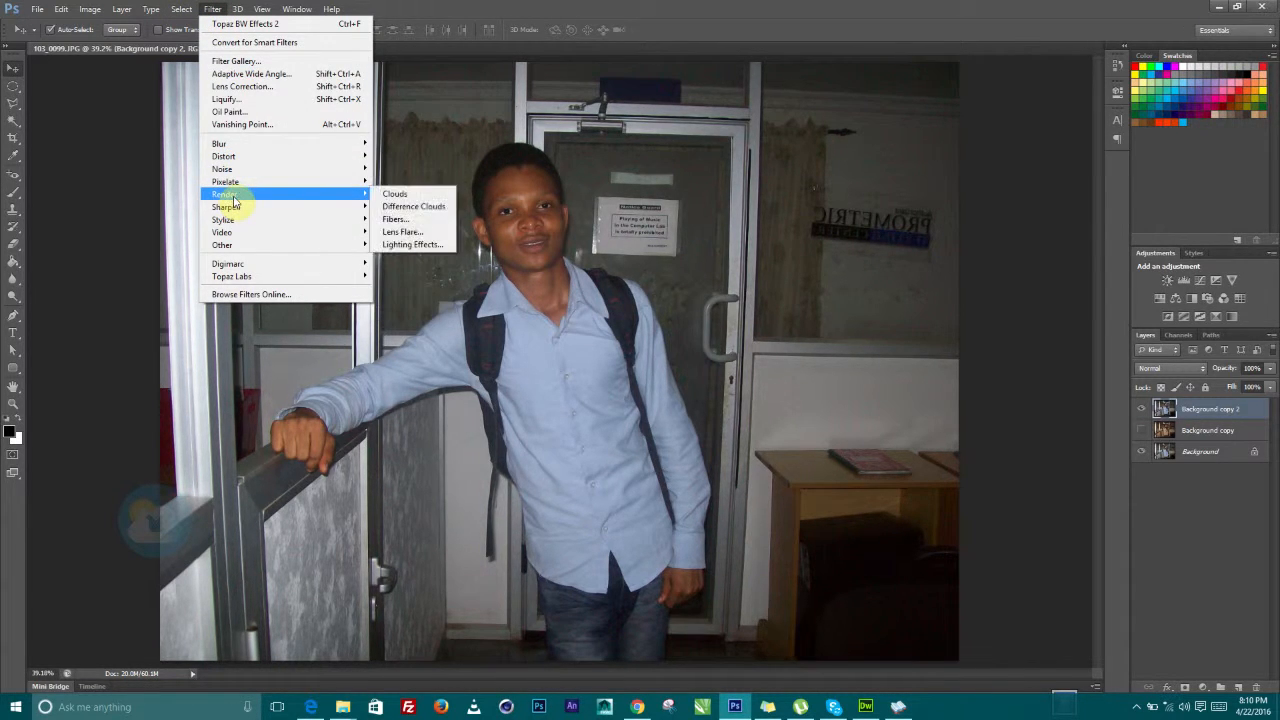
mouse_move(233, 174)
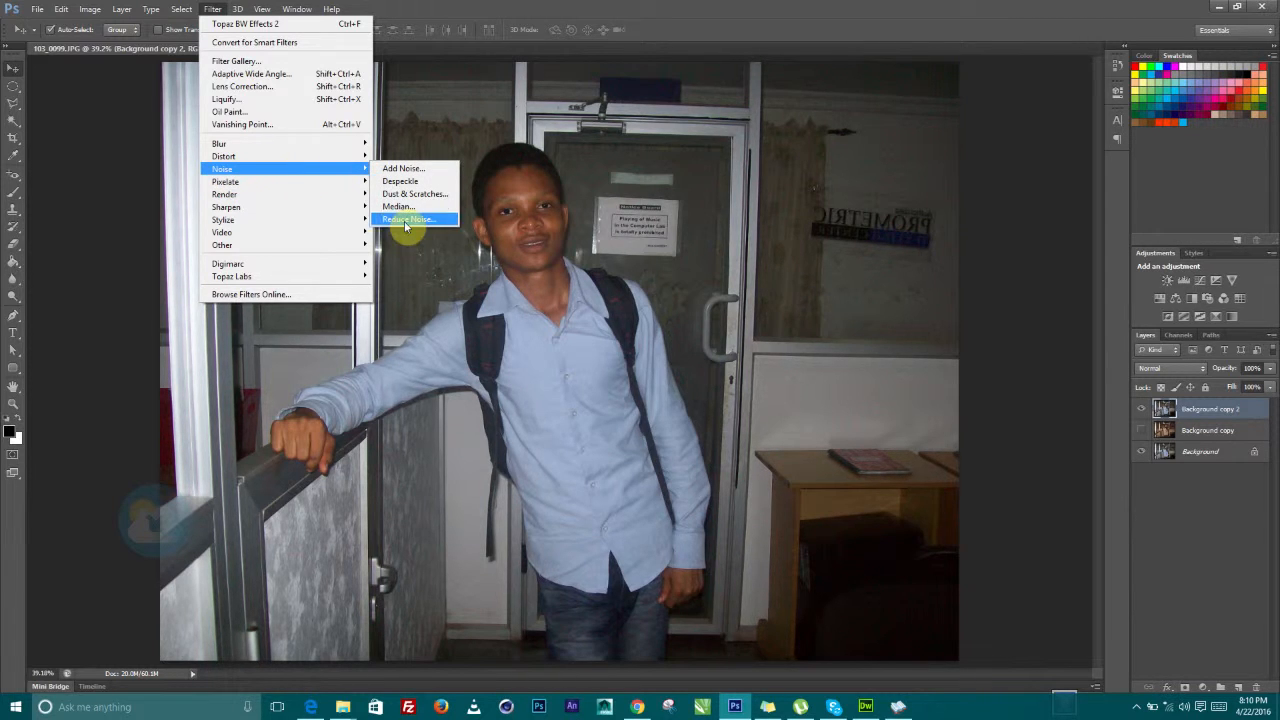
click(405, 220)
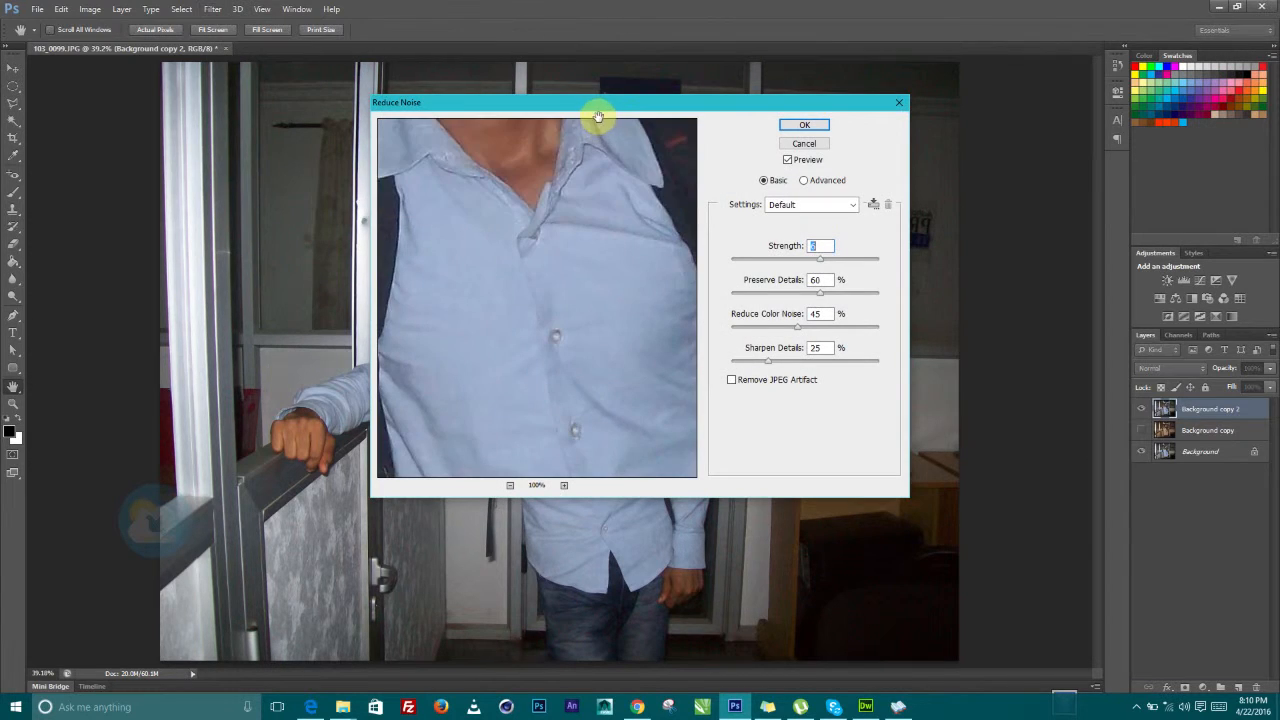
drag(597, 110, 1056, 309)
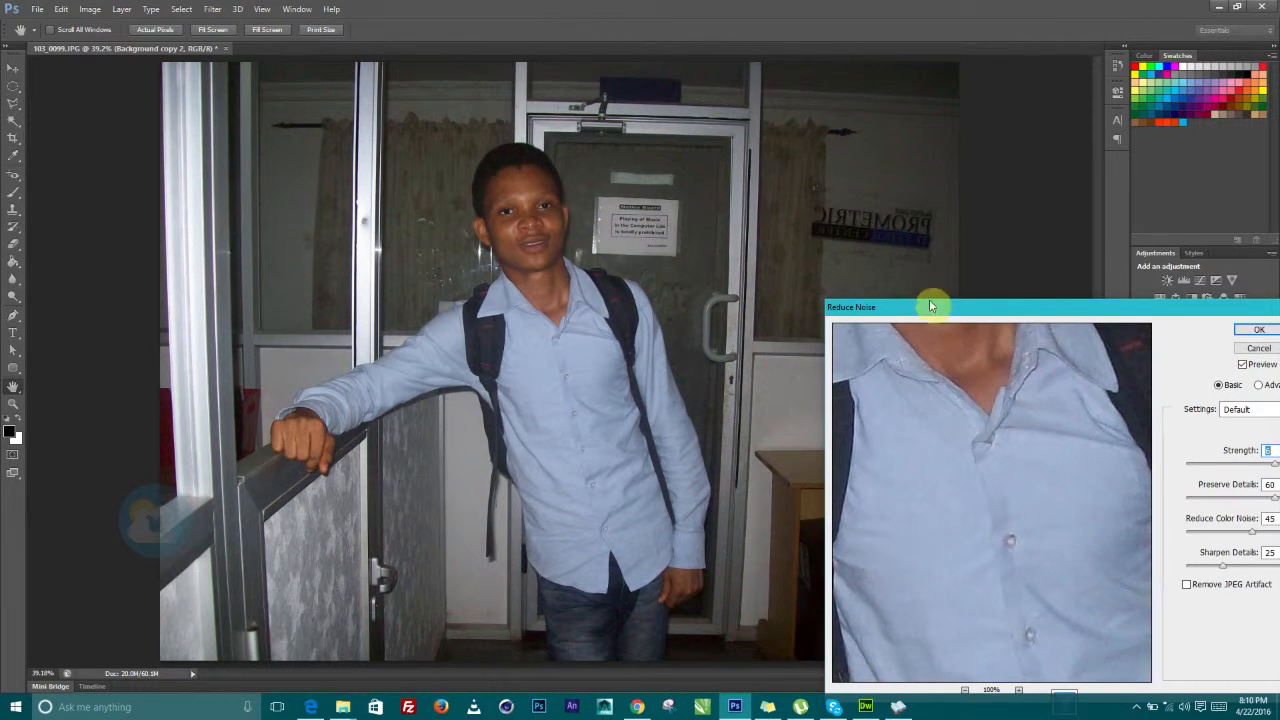
drag(929, 306, 560, 67)
drag(655, 141, 600, 261)
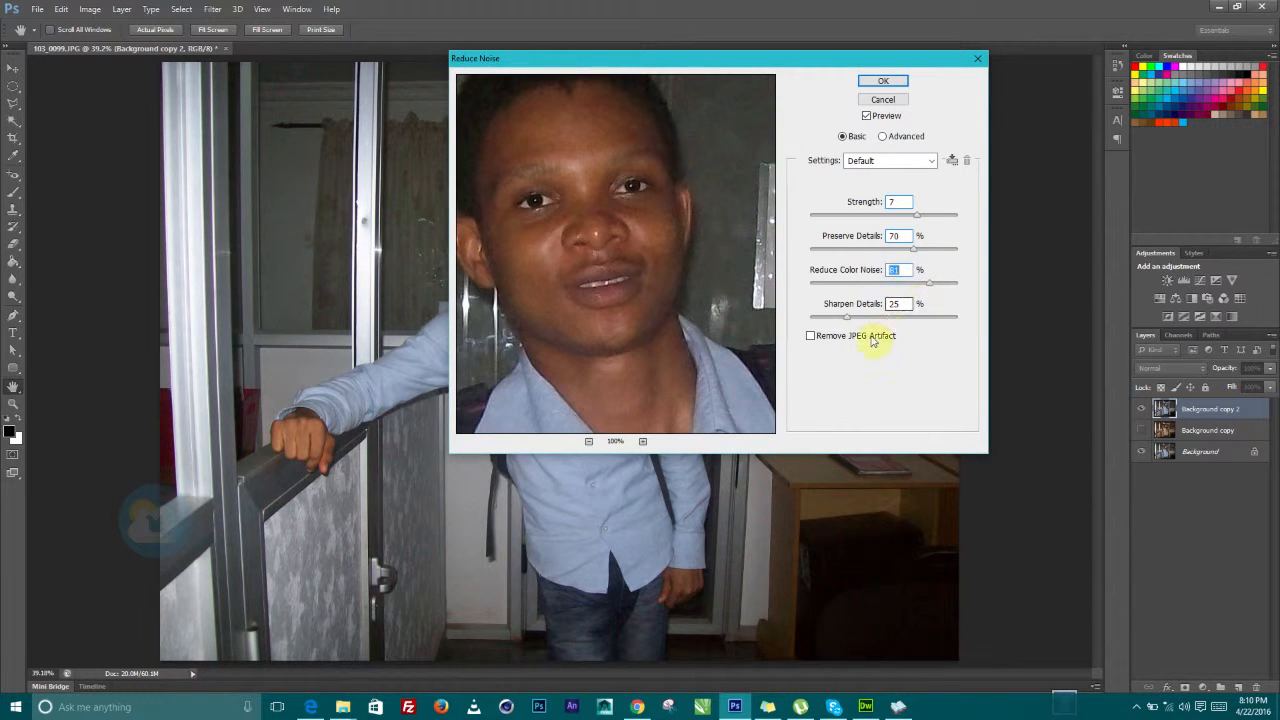
drag(847, 319, 884, 322)
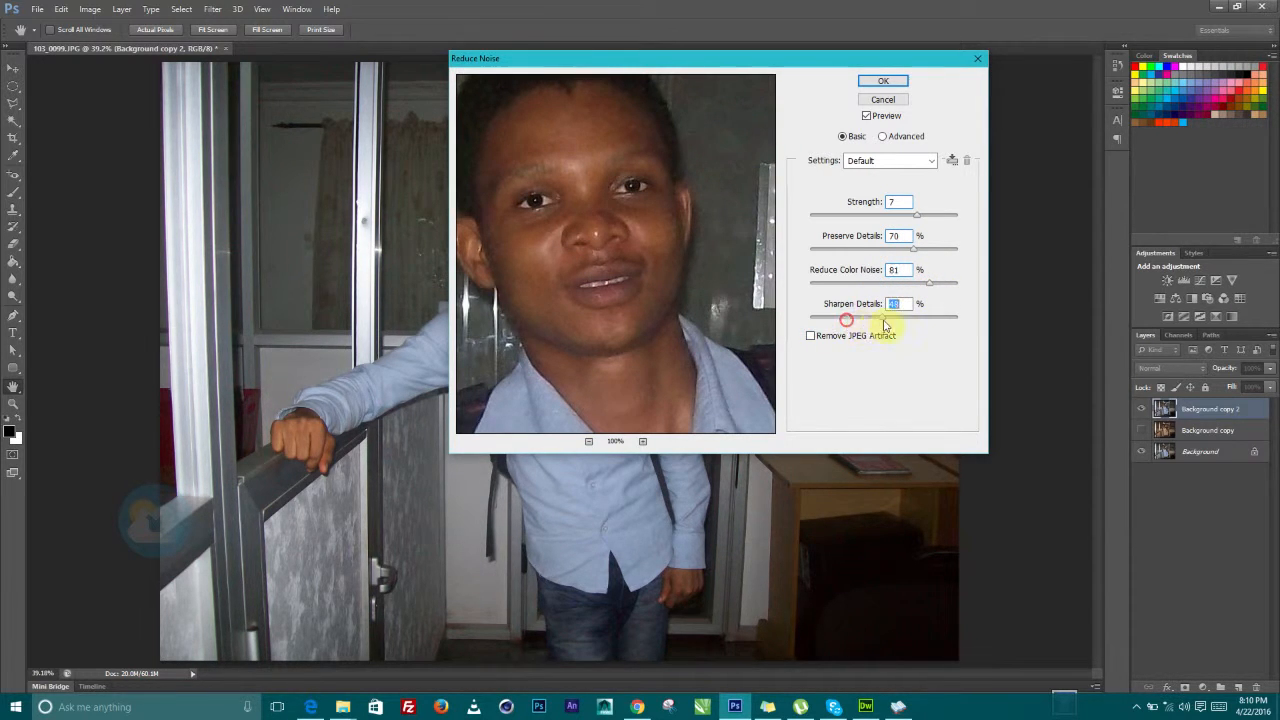
click(880, 87)
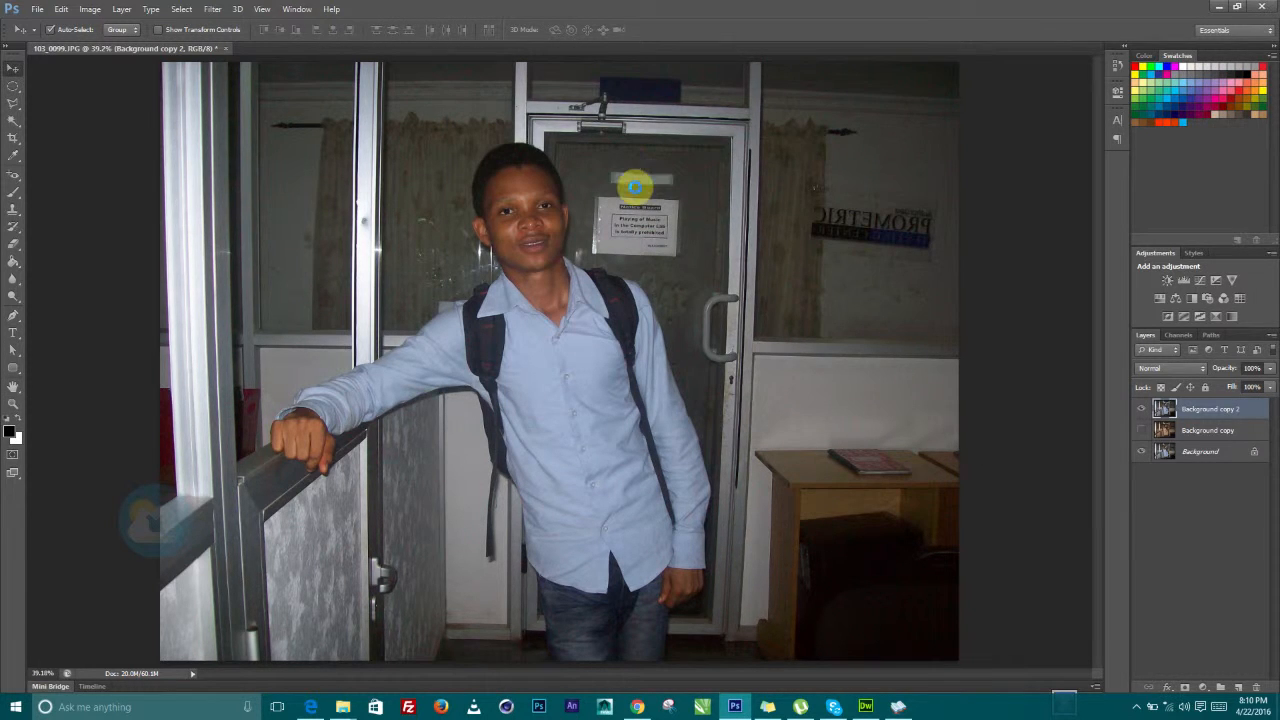
Apply a Gaussian Blur with a 2.2-pixel radius to the Background copy 2 layer
click(212, 10)
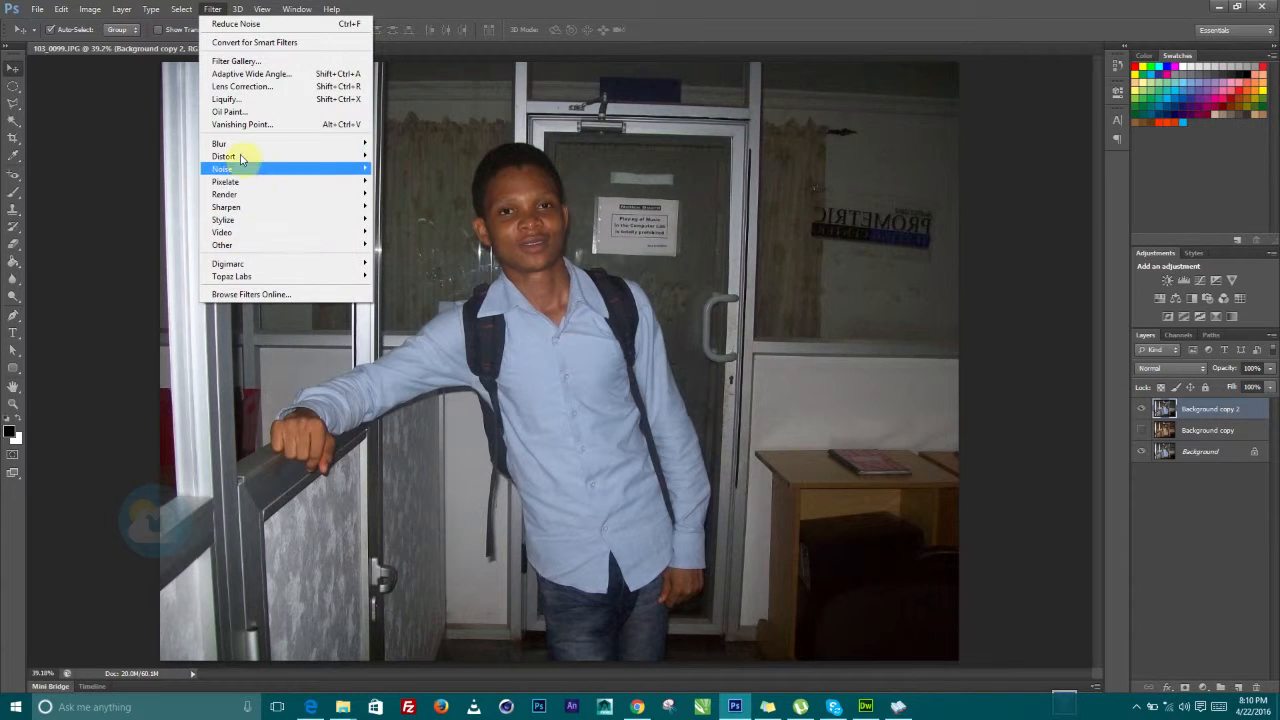
mouse_move(343, 149)
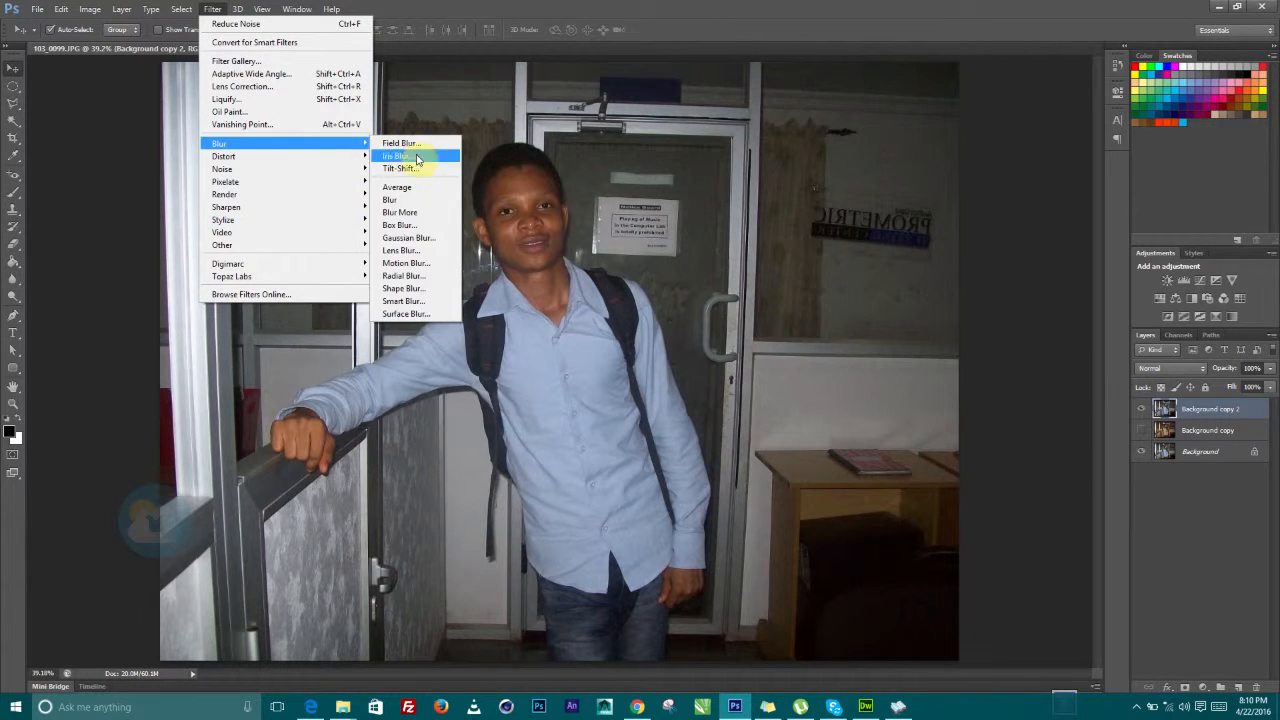
click(406, 238)
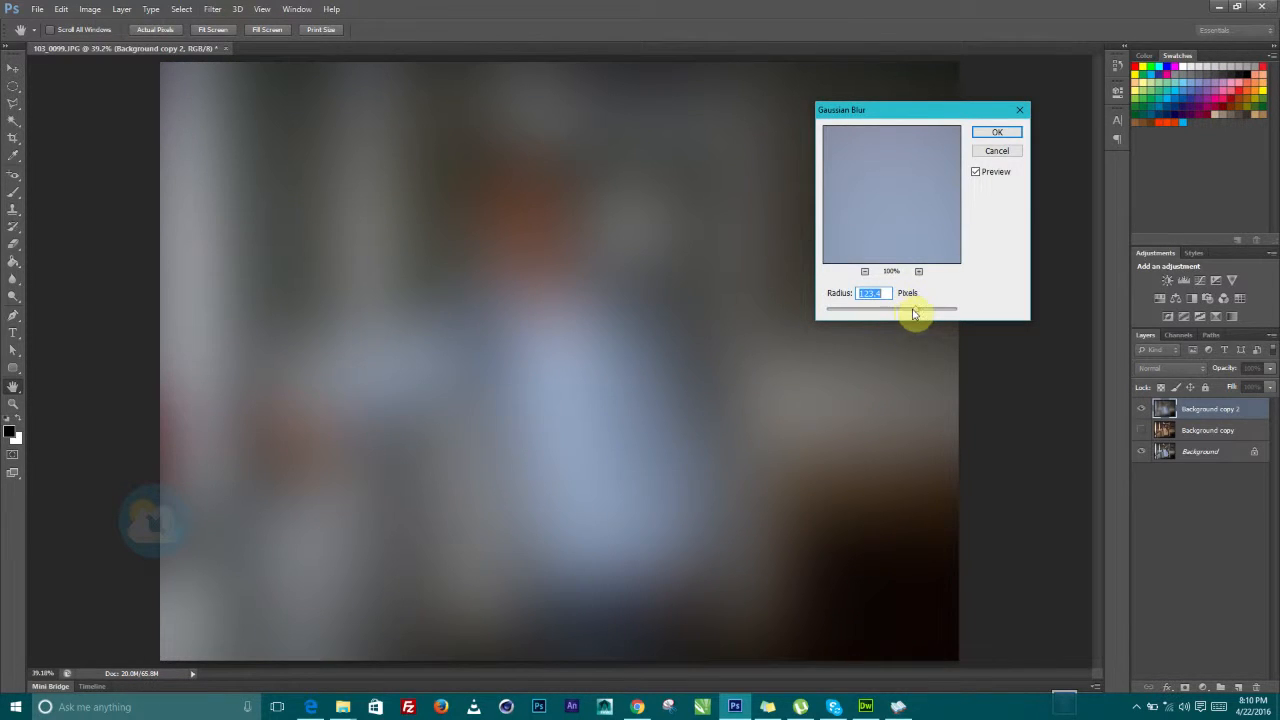
drag(910, 312, 851, 314)
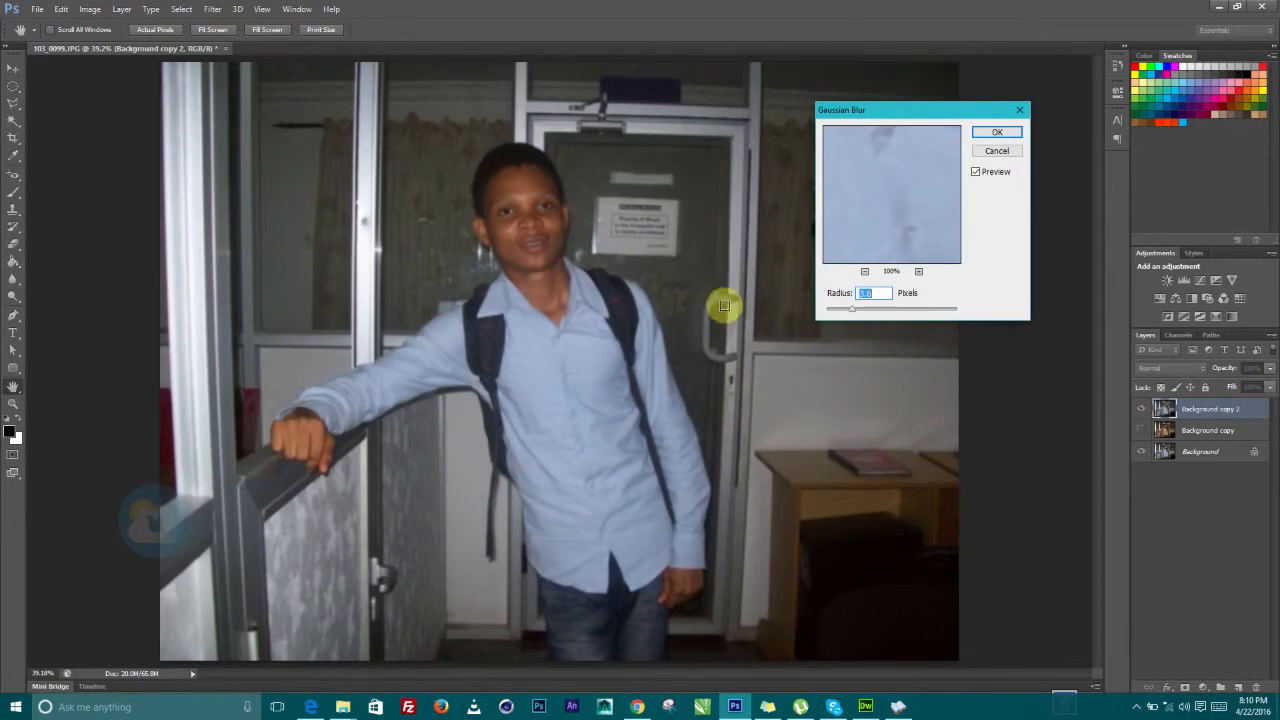
click(843, 314)
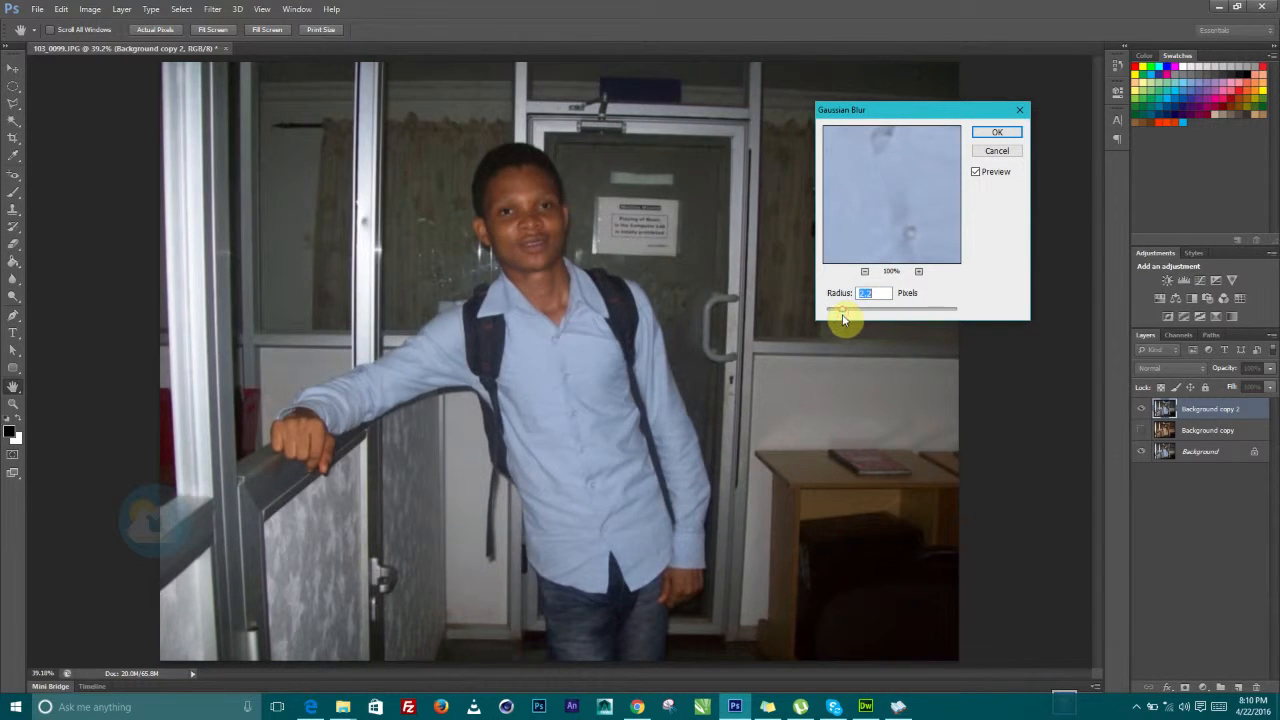
click(998, 132)
key(v)
drag(531, 200, 537, 254)
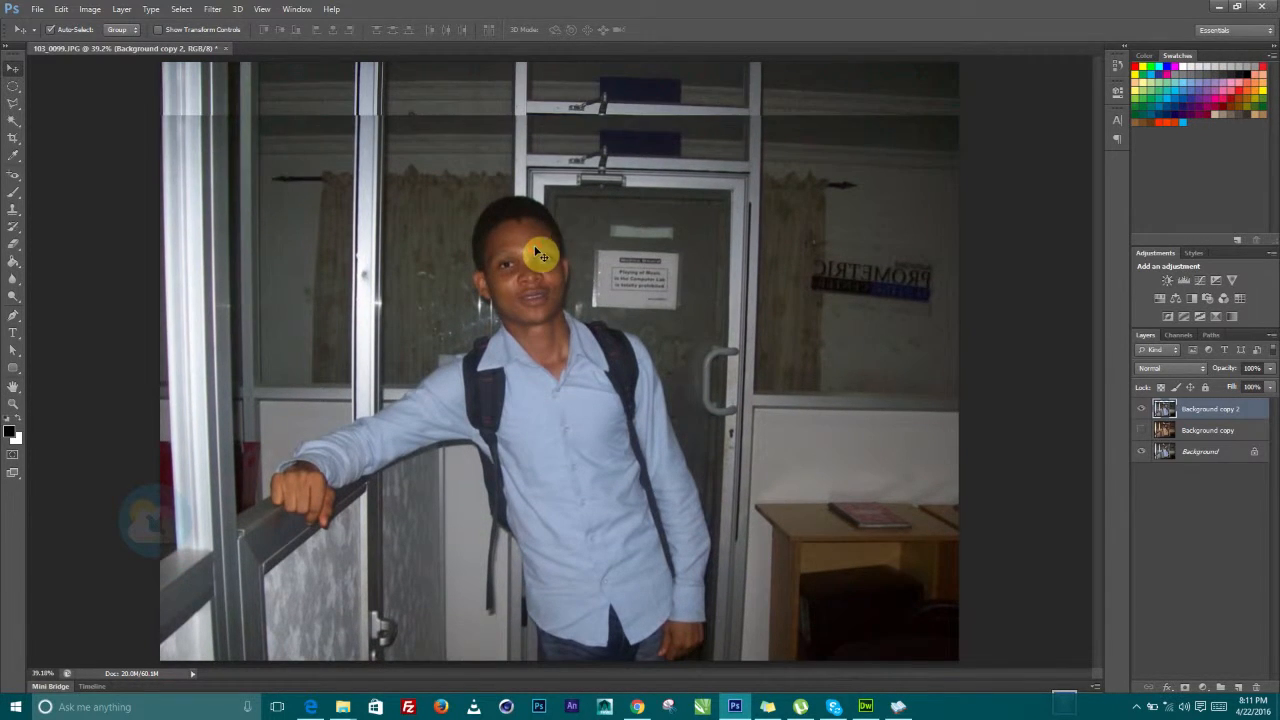
key(ctrl+z)
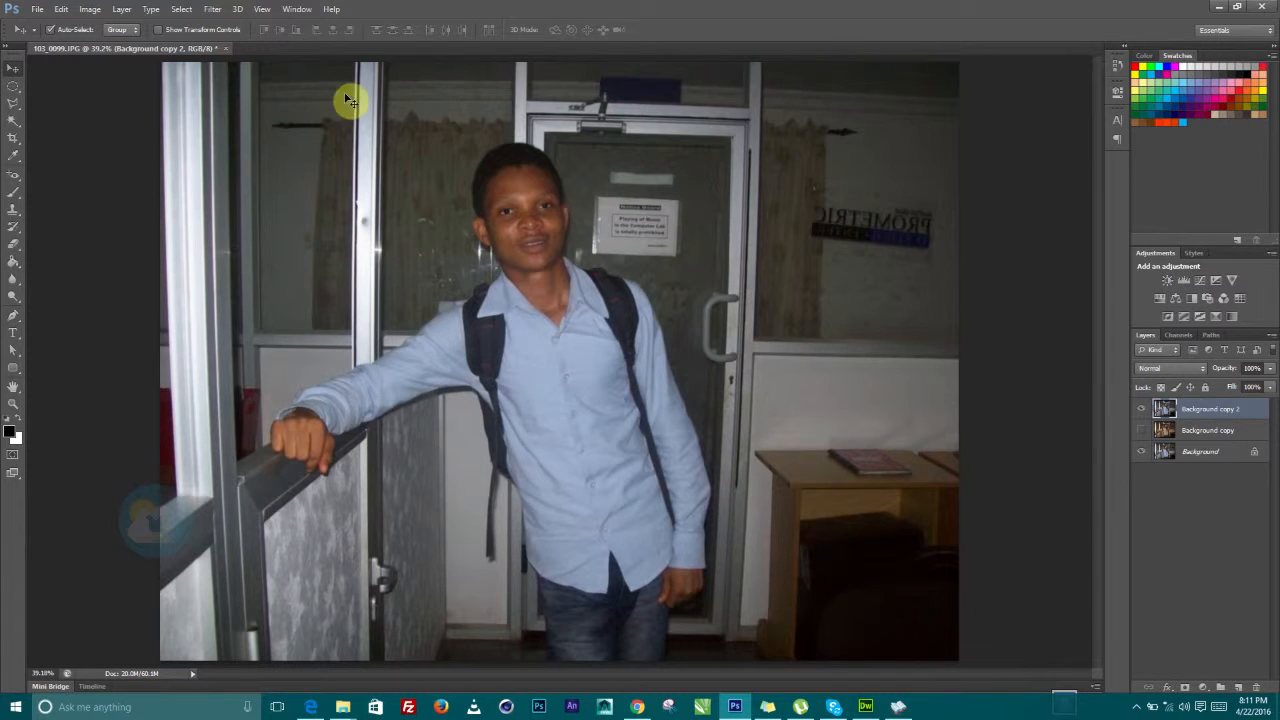
Desaturate the Background copy 2 layer to turn it black and white
click(92, 9)
mouse_move(160, 44)
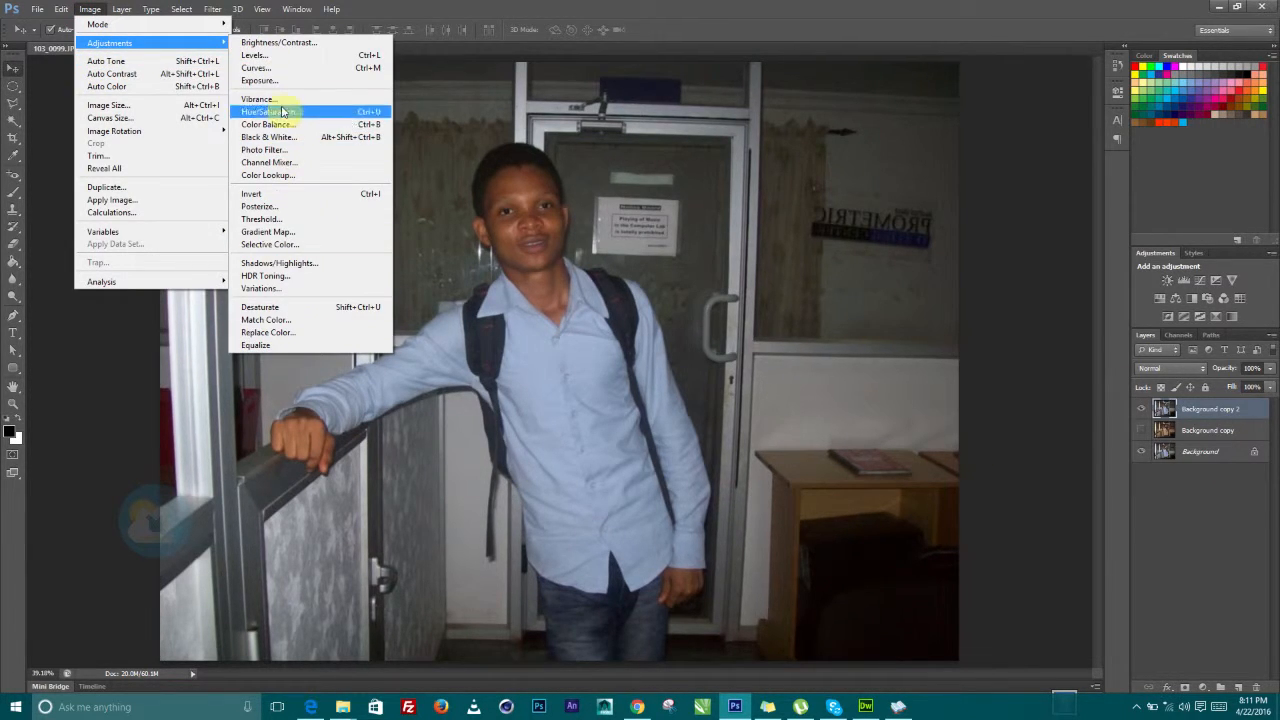
click(260, 308)
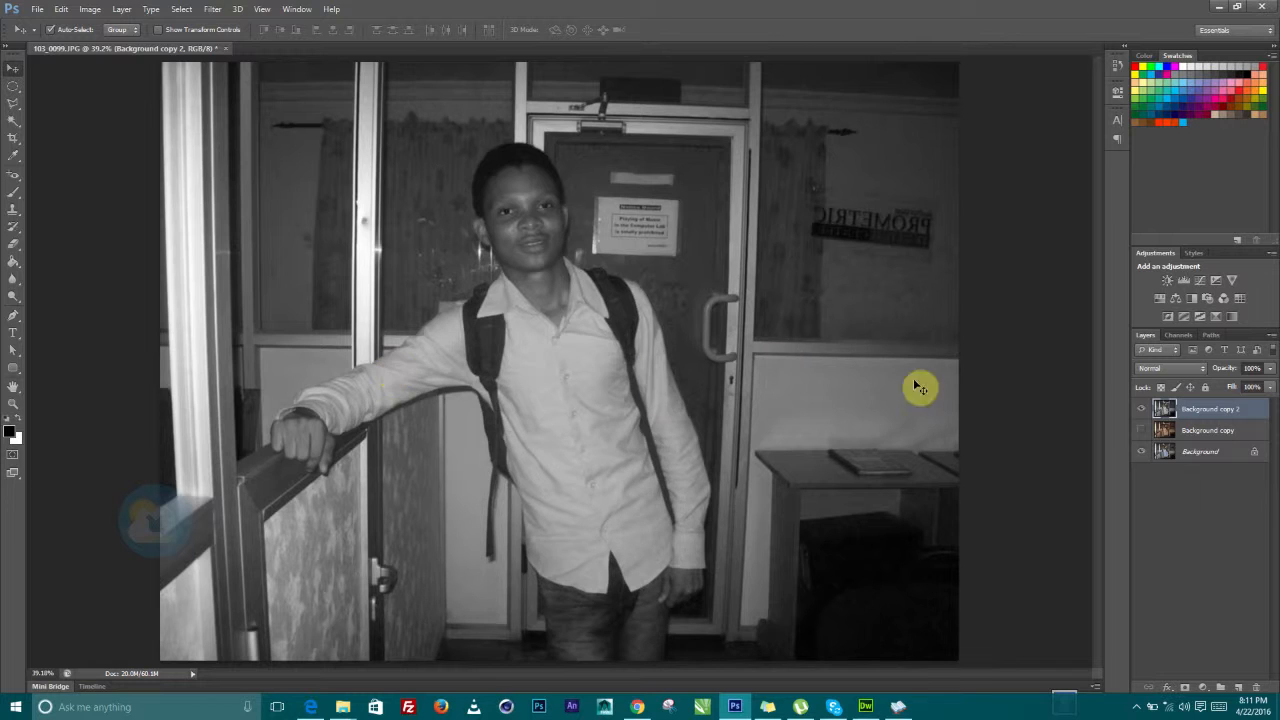
Start a Shadows/Highlights adjustment on Background copy 2 with shadows 13% and highlights 41%, and compare the photo with and without it
click(89, 9)
mouse_move(112, 43)
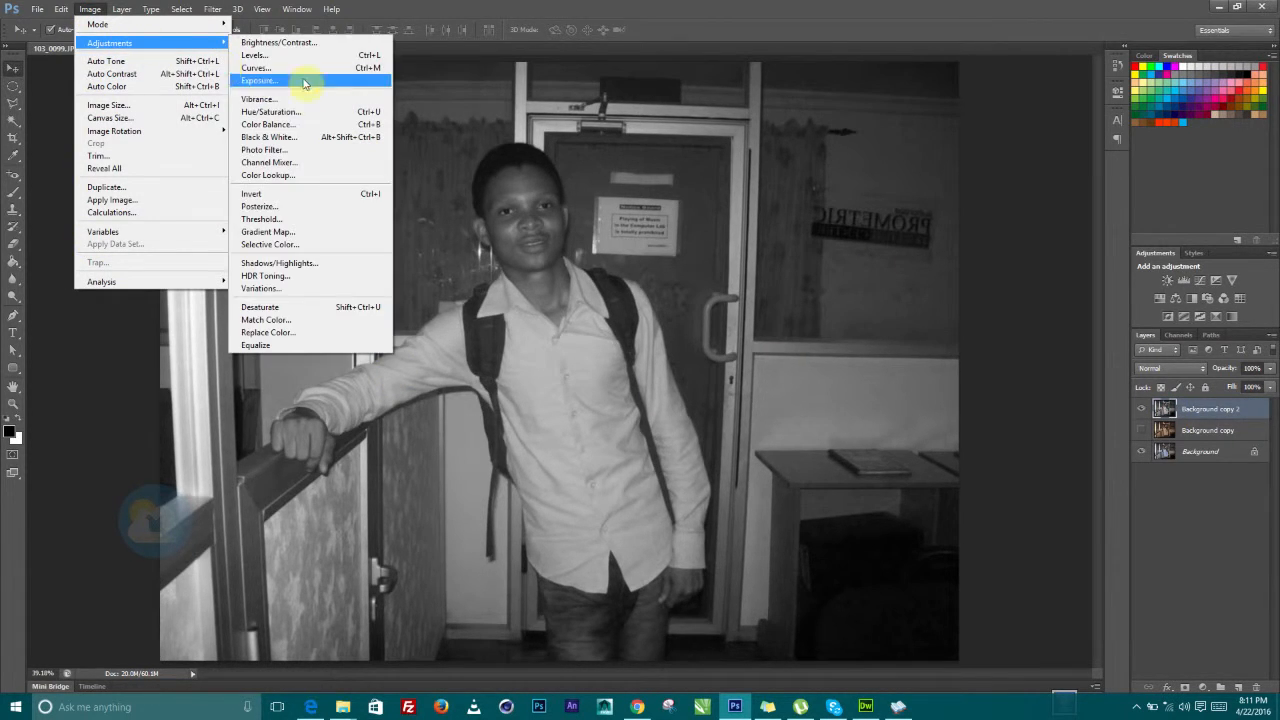
click(268, 264)
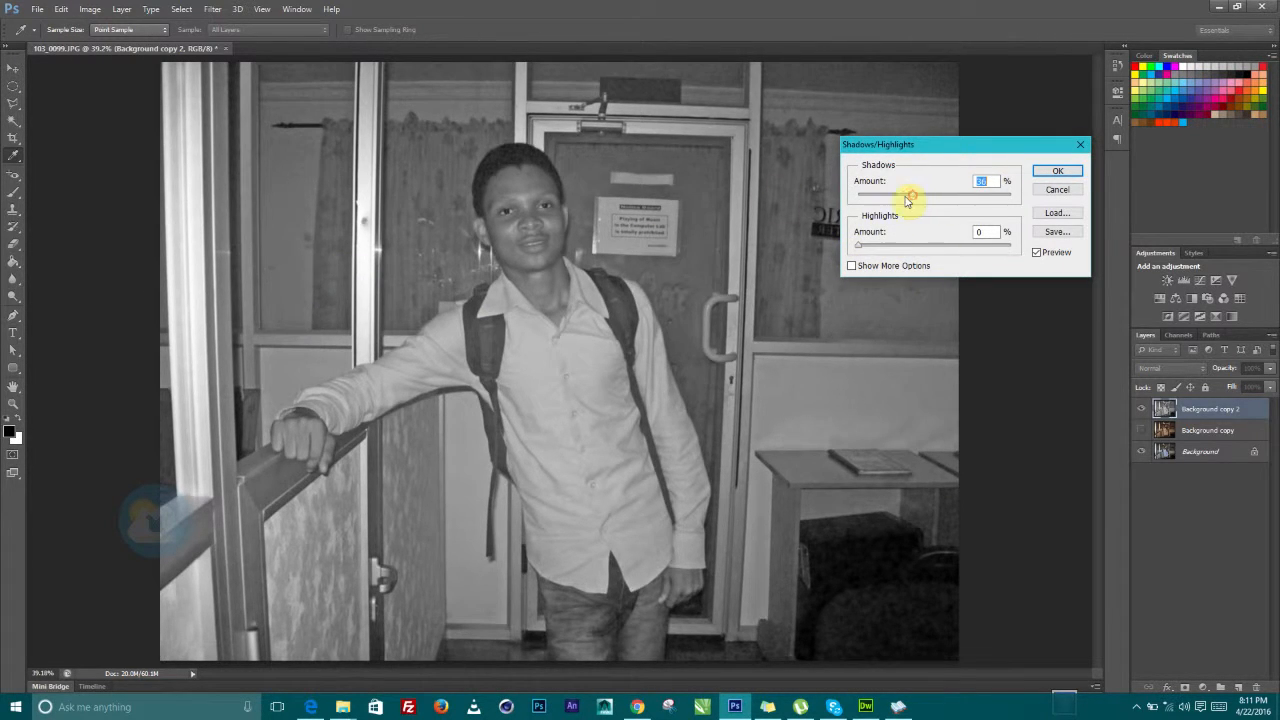
drag(927, 201, 927, 197)
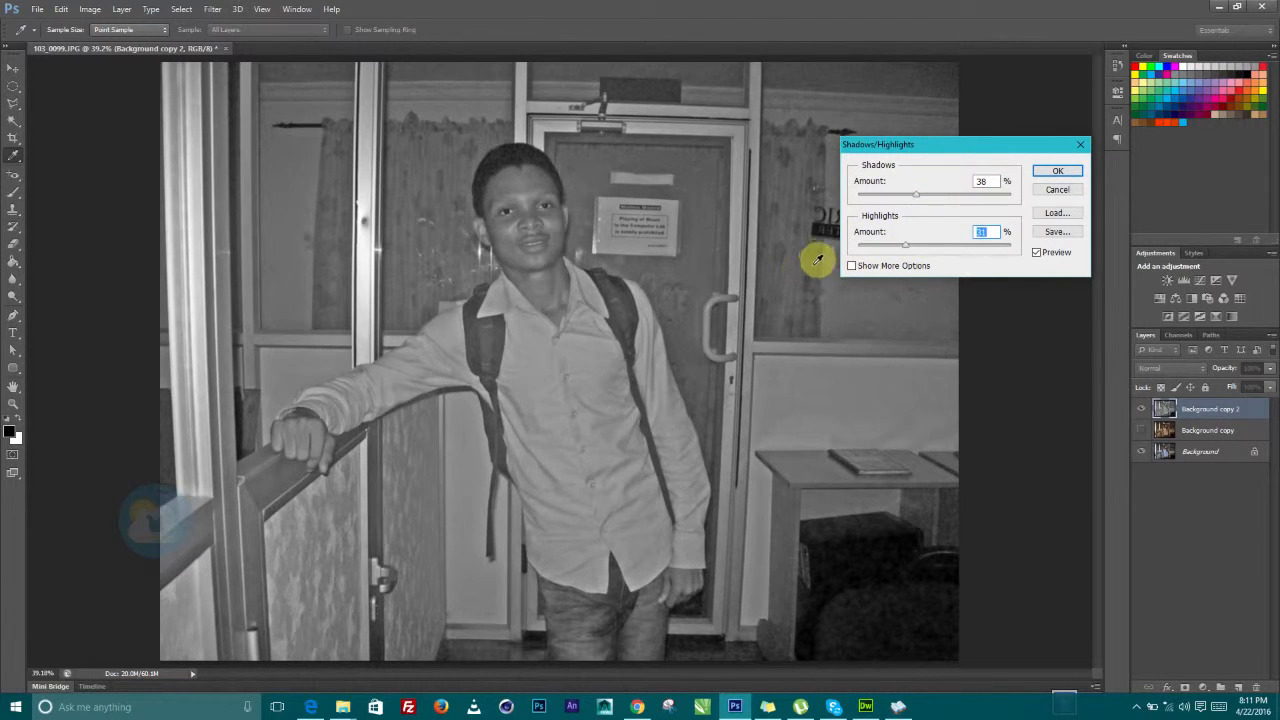
drag(921, 251, 921, 251)
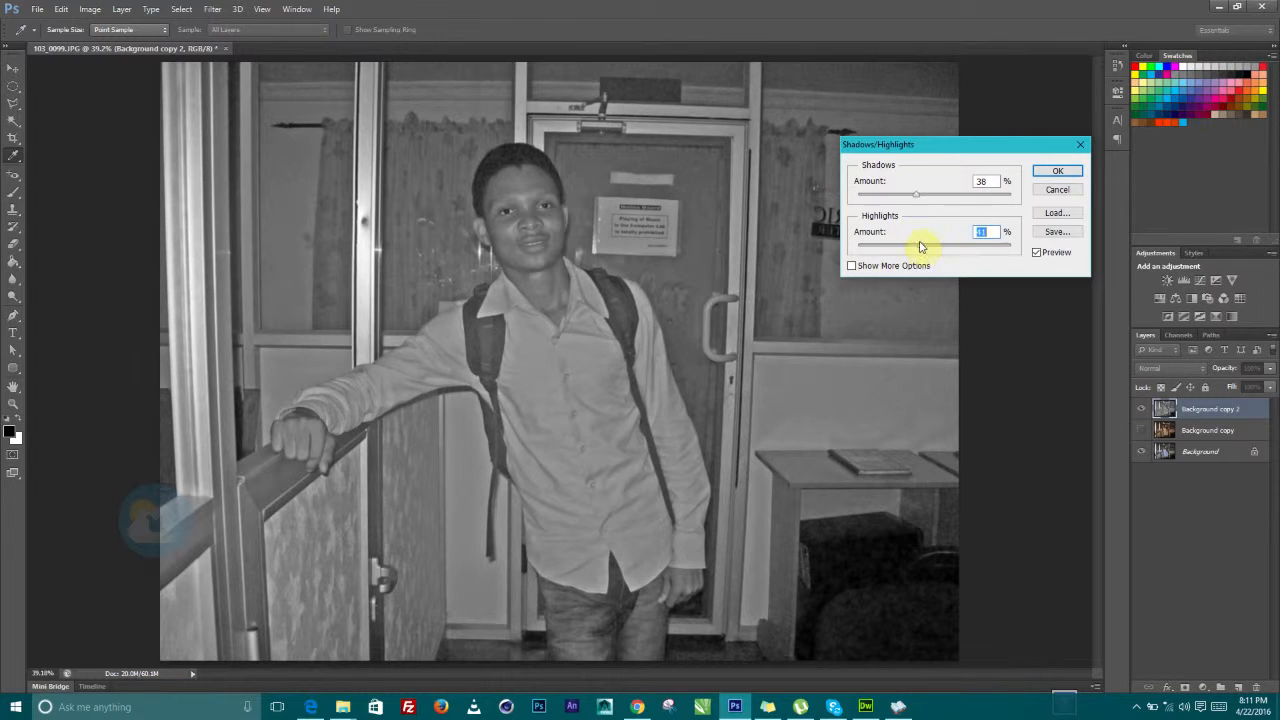
drag(916, 200, 904, 201)
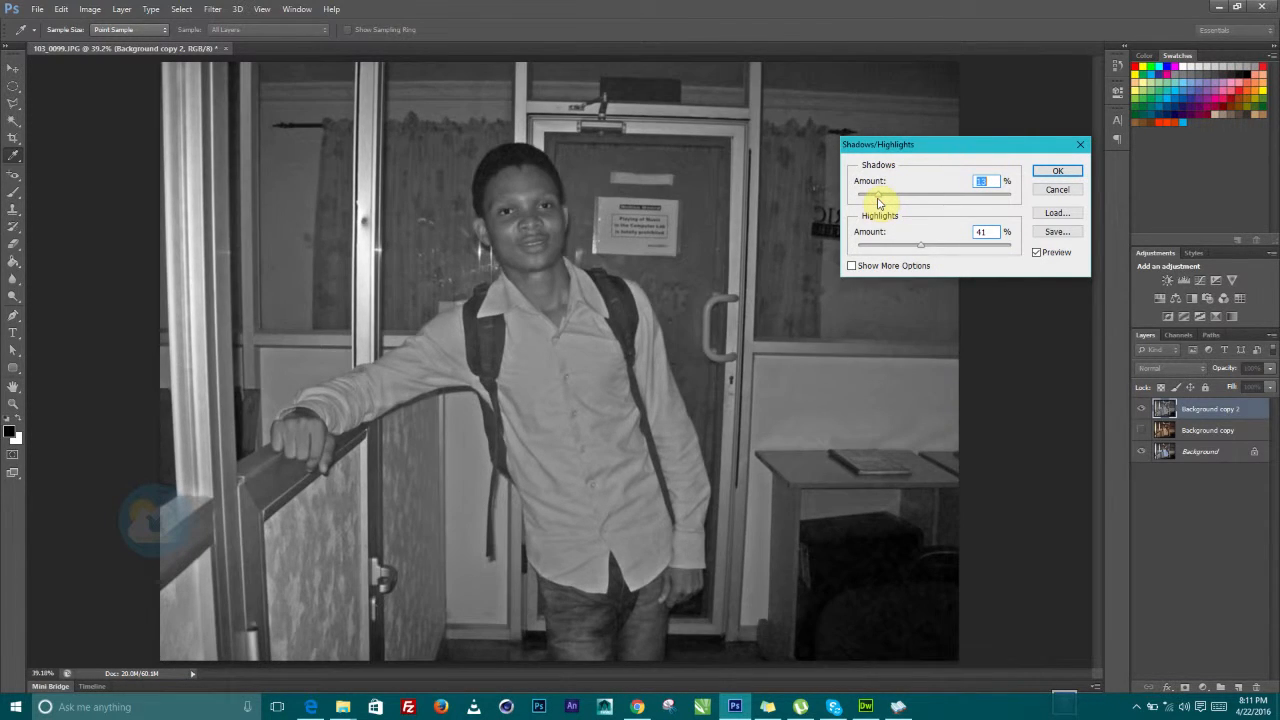
click(1040, 256)
click(1038, 256)
click(1039, 257)
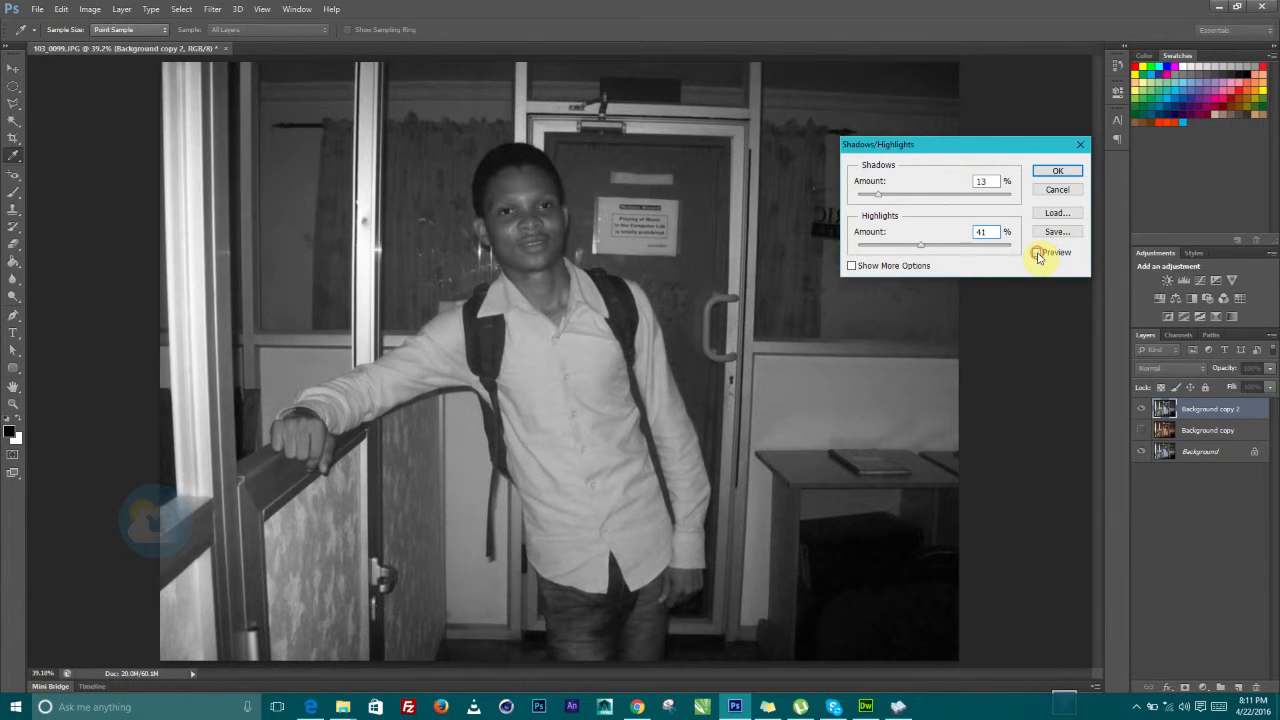
click(1039, 256)
Set the highlights amount to 67% and the shadows amount to 0%, and apply the Shadows/Highlights adjustment
drag(921, 246, 962, 250)
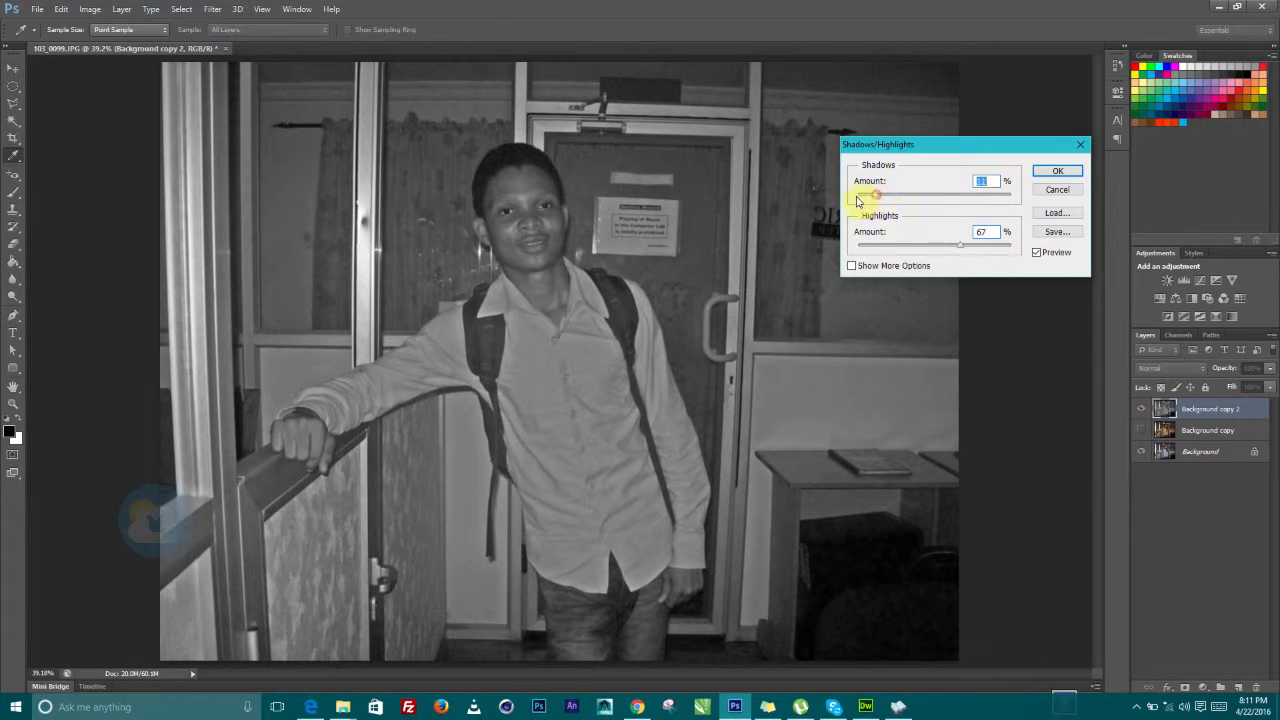
drag(856, 201, 857, 200)
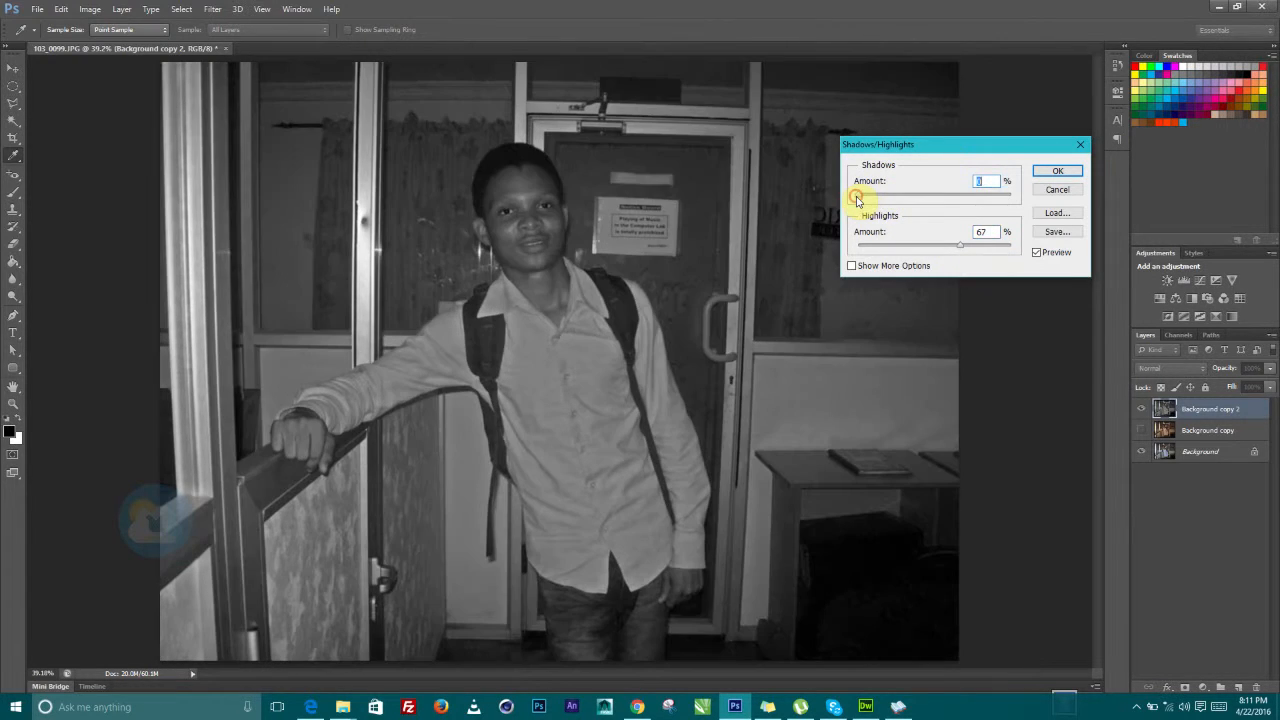
click(1041, 176)
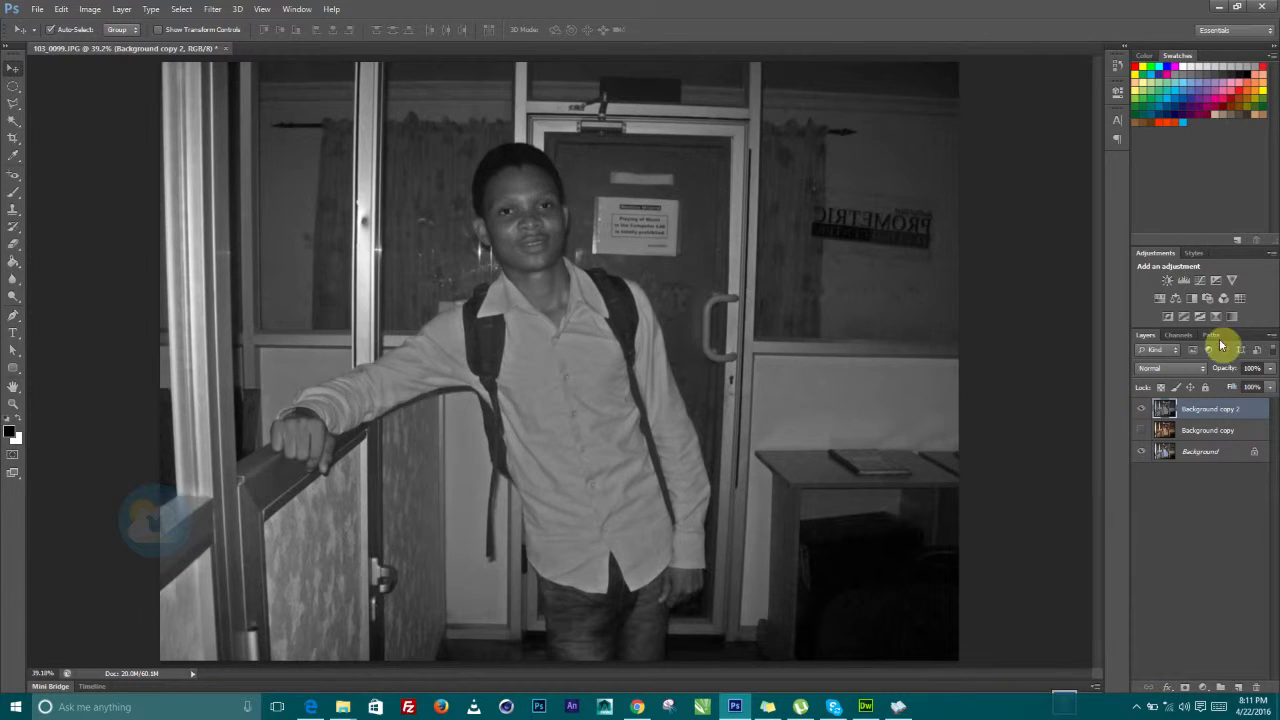
Add a new layer above Background copy 2 and fill it with the black foreground color
click(1238, 687)
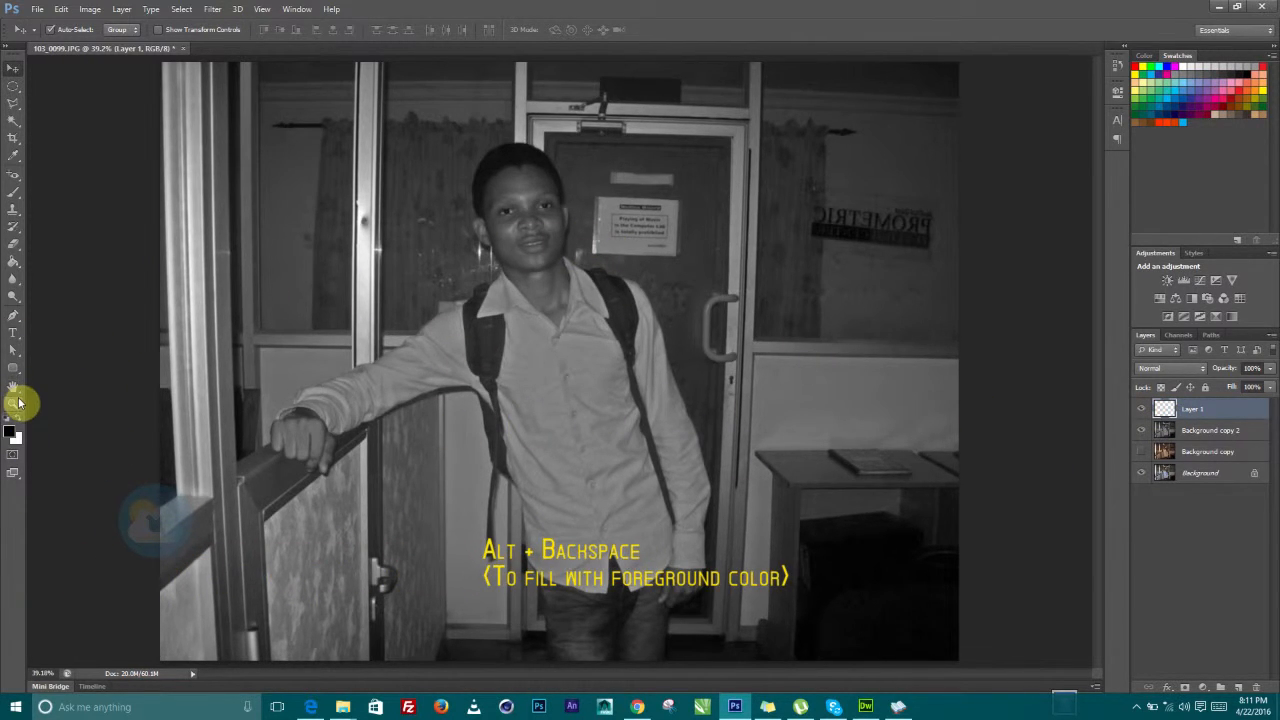
key(alt+BackSpace)
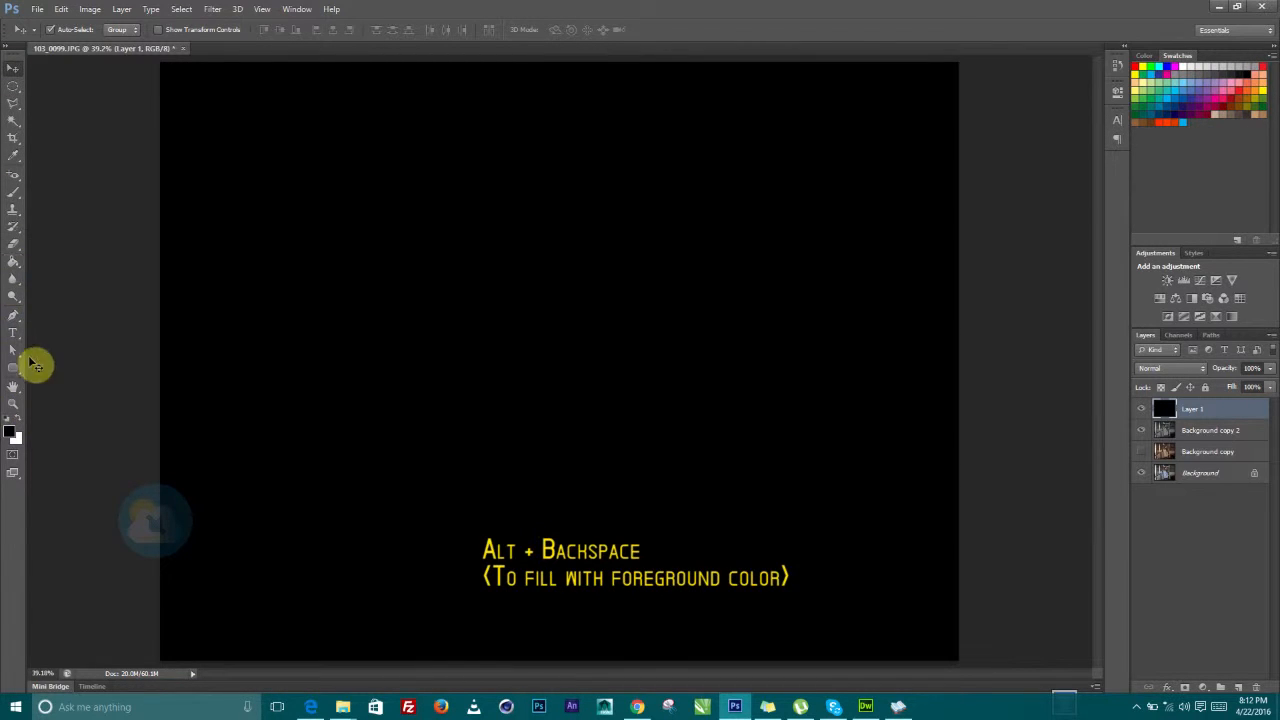
Activate the Gradient tool and choose the copper-colored gradient preset
click(14, 263)
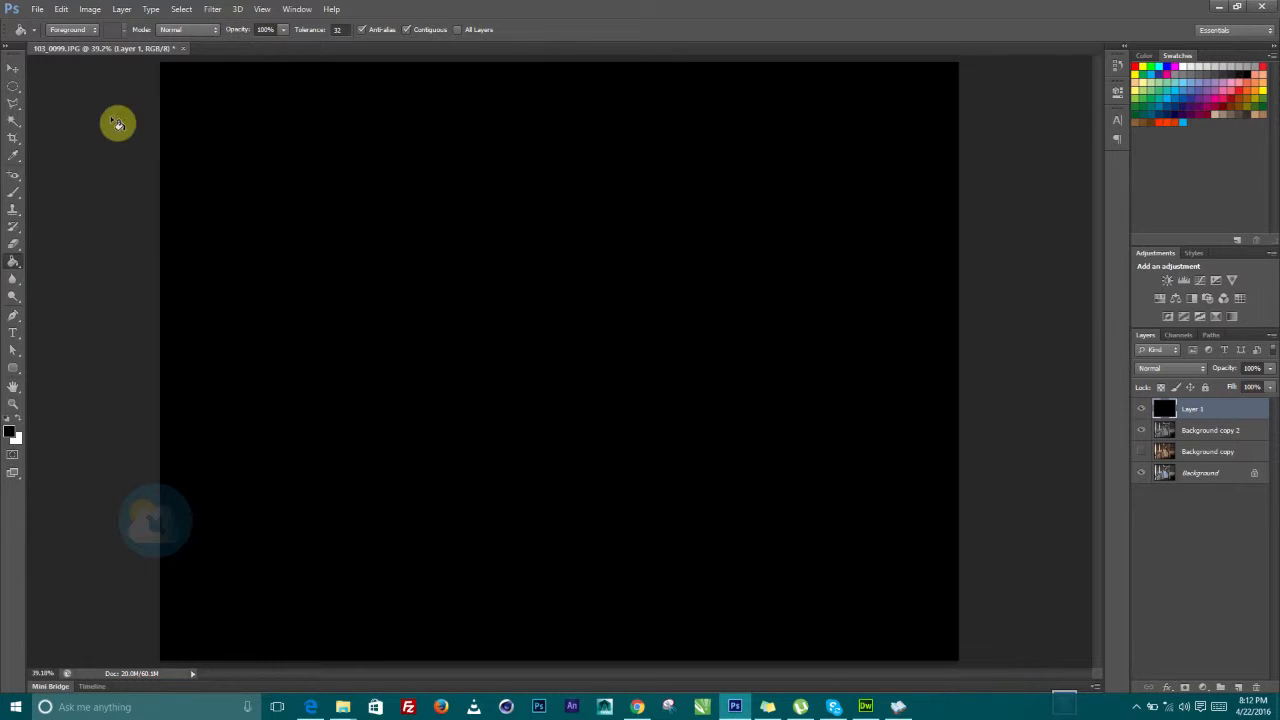
right_click(14, 268)
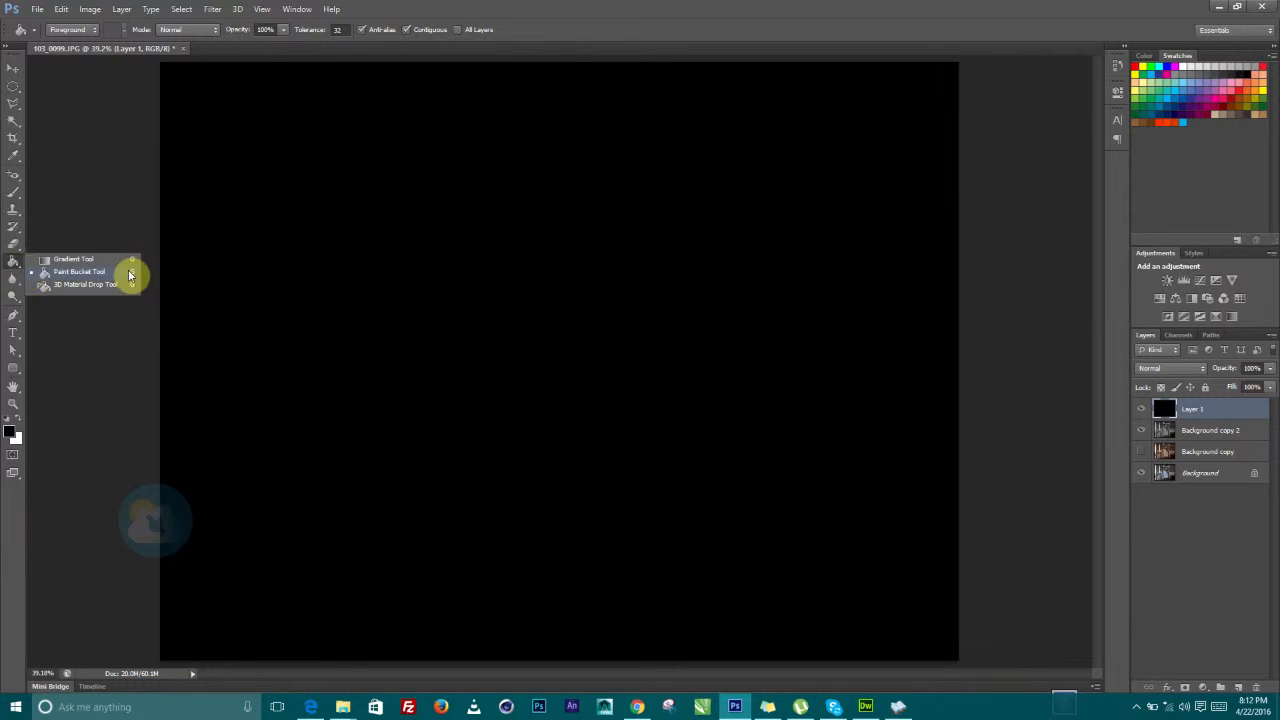
click(98, 260)
click(95, 34)
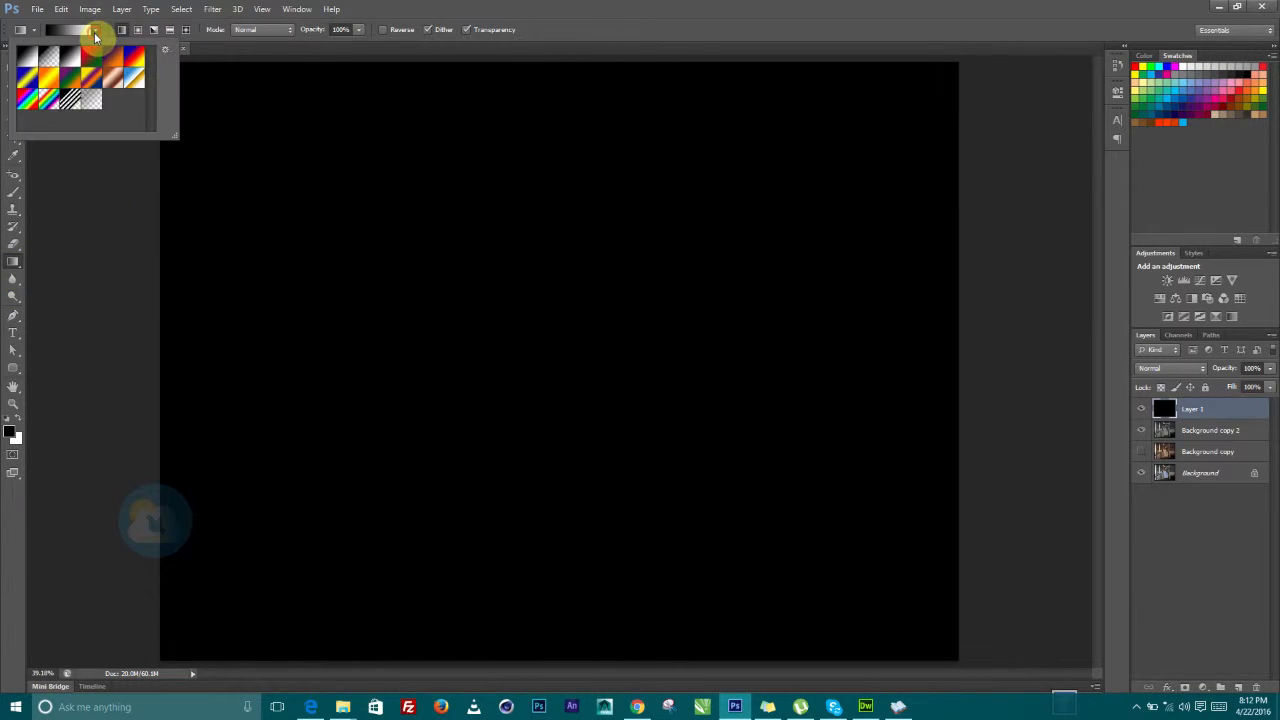
click(114, 80)
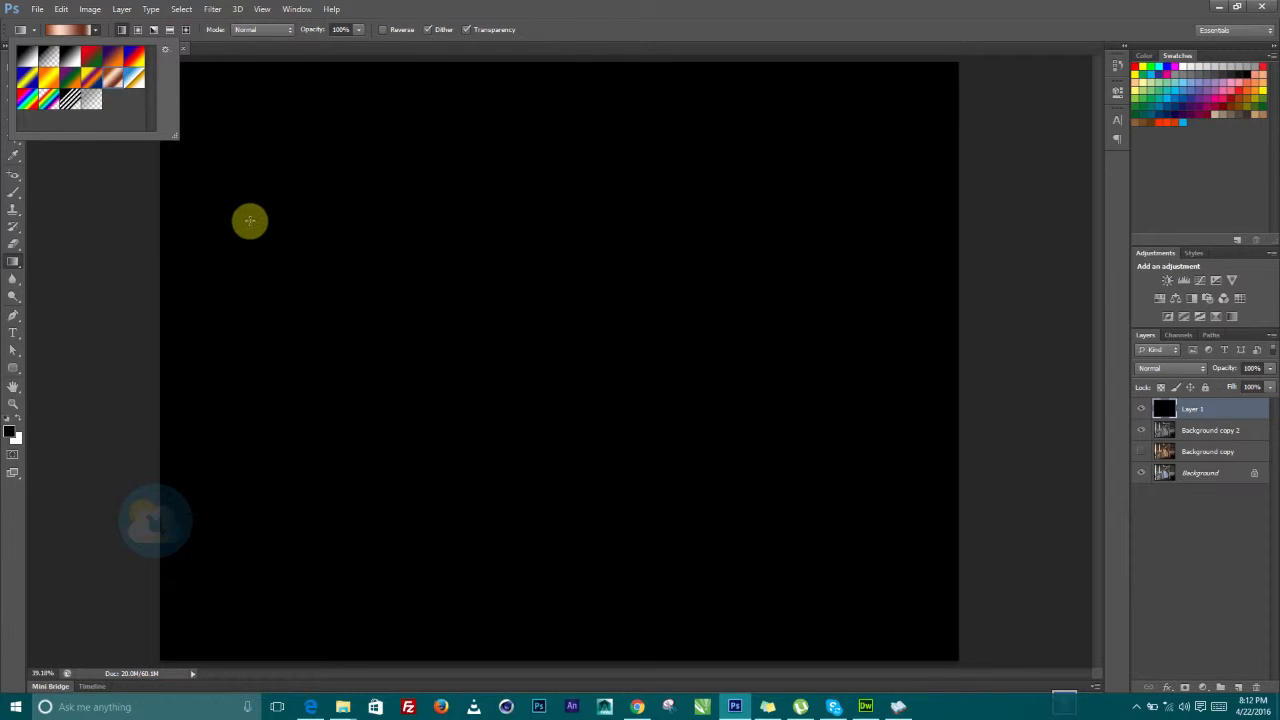
Try a diagonal linear copper gradient across Layer 1 from the upper-right to the lower-left corner, and undo it
drag(994, 106, 113, 610)
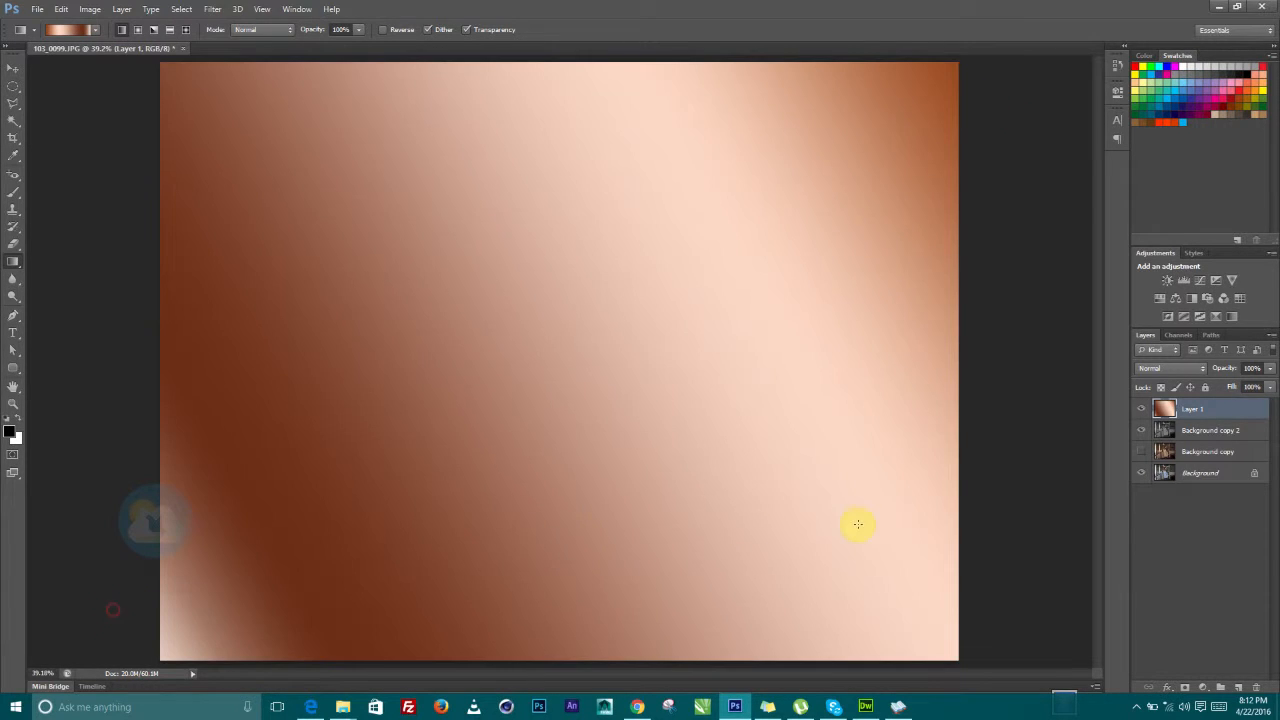
click(11, 69)
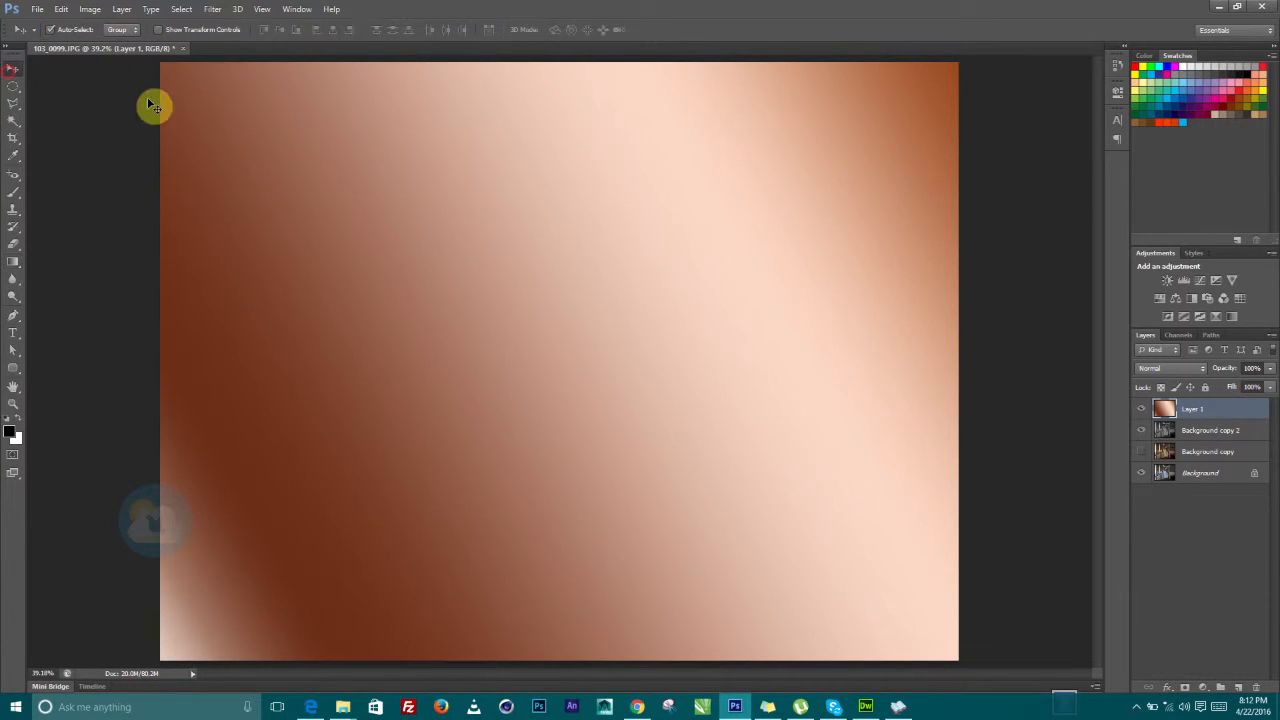
key(ctrl+z)
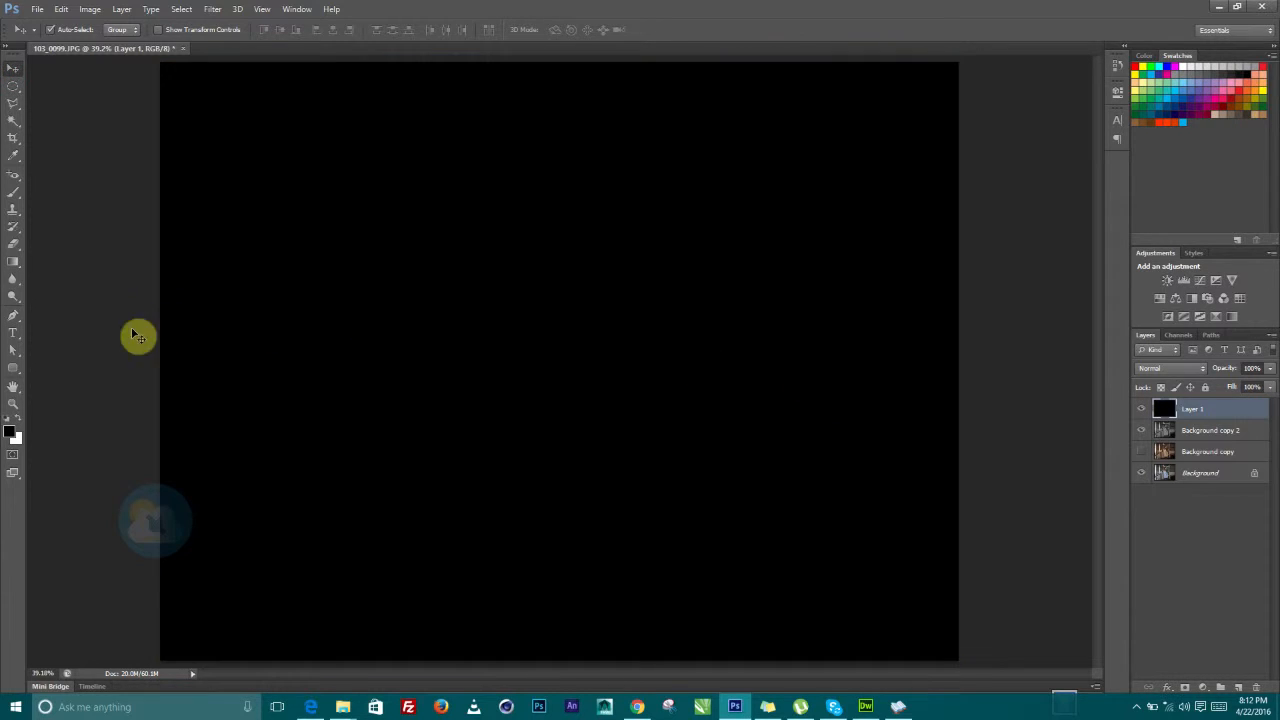
Fill Layer 1 with a copper radial gradient centred near the image's upper-left corner and extending to the lower-right corner
click(13, 261)
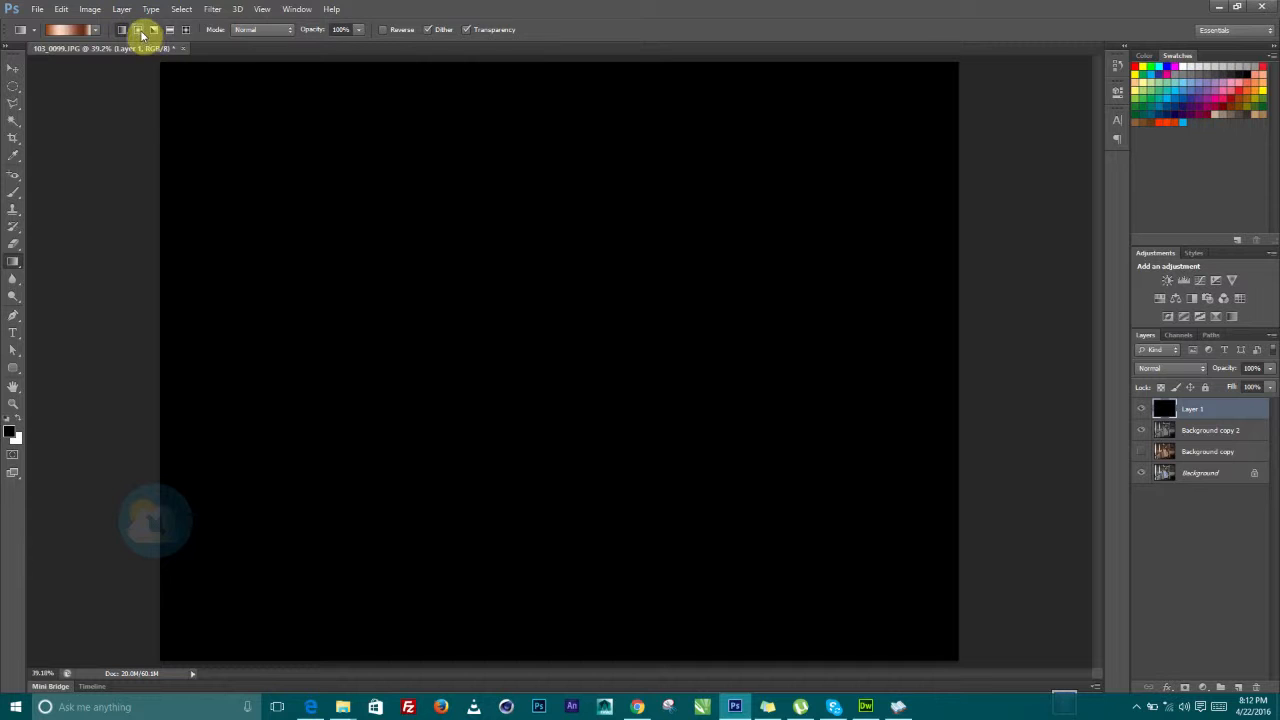
click(140, 32)
drag(137, 94, 1030, 620)
drag(609, 391, 721, 565)
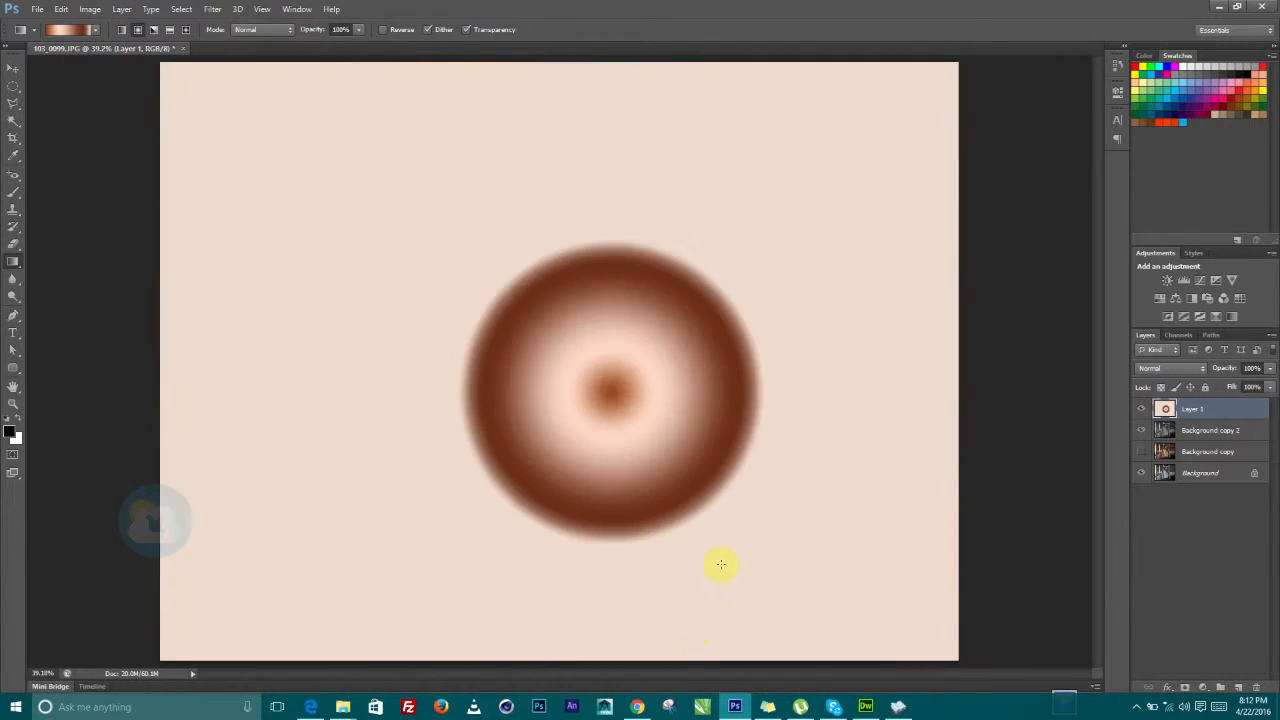
drag(275, 124, 971, 673)
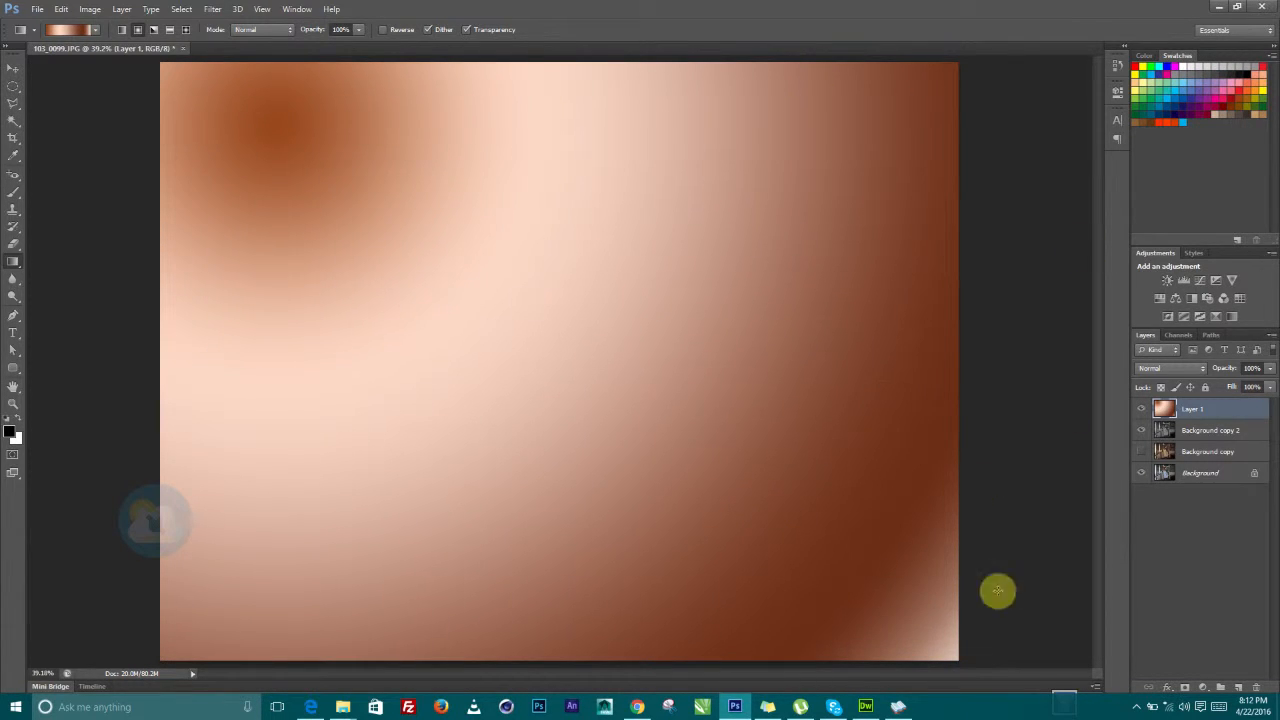
Set Layer 1's blend mode to Color and its opacity to 44%, and check its effect on the photo
click(13, 68)
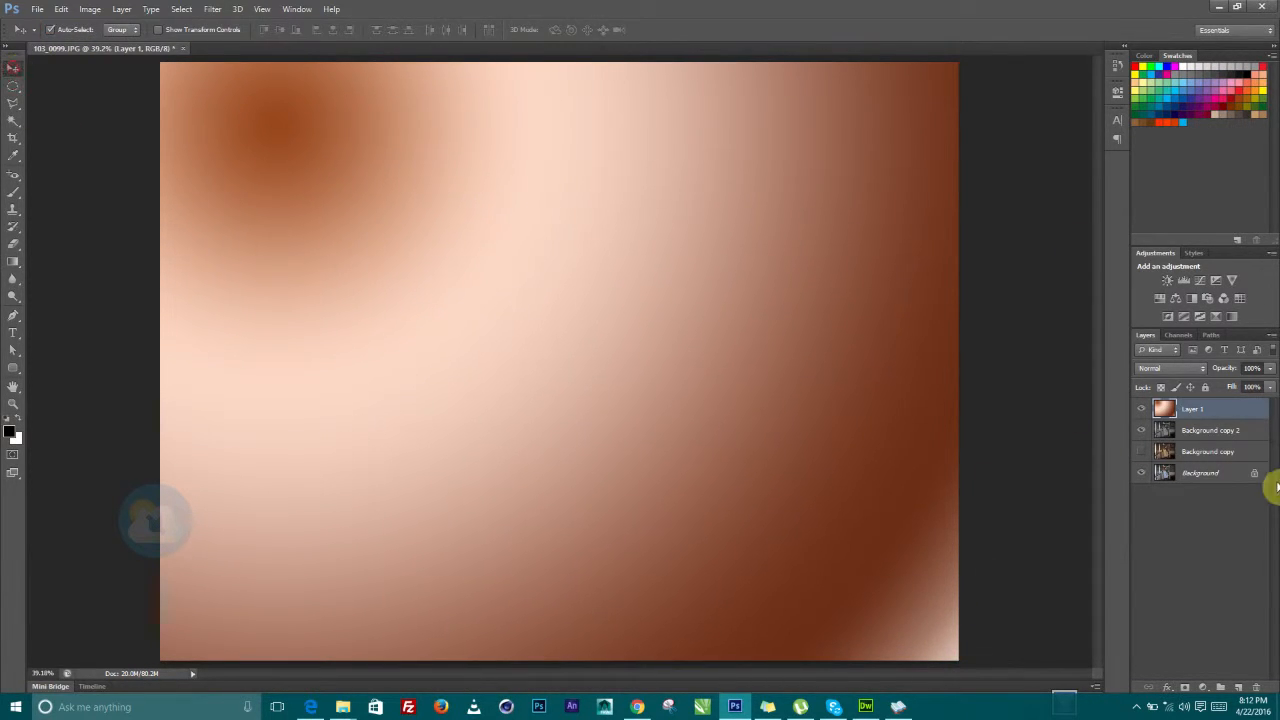
click(1168, 368)
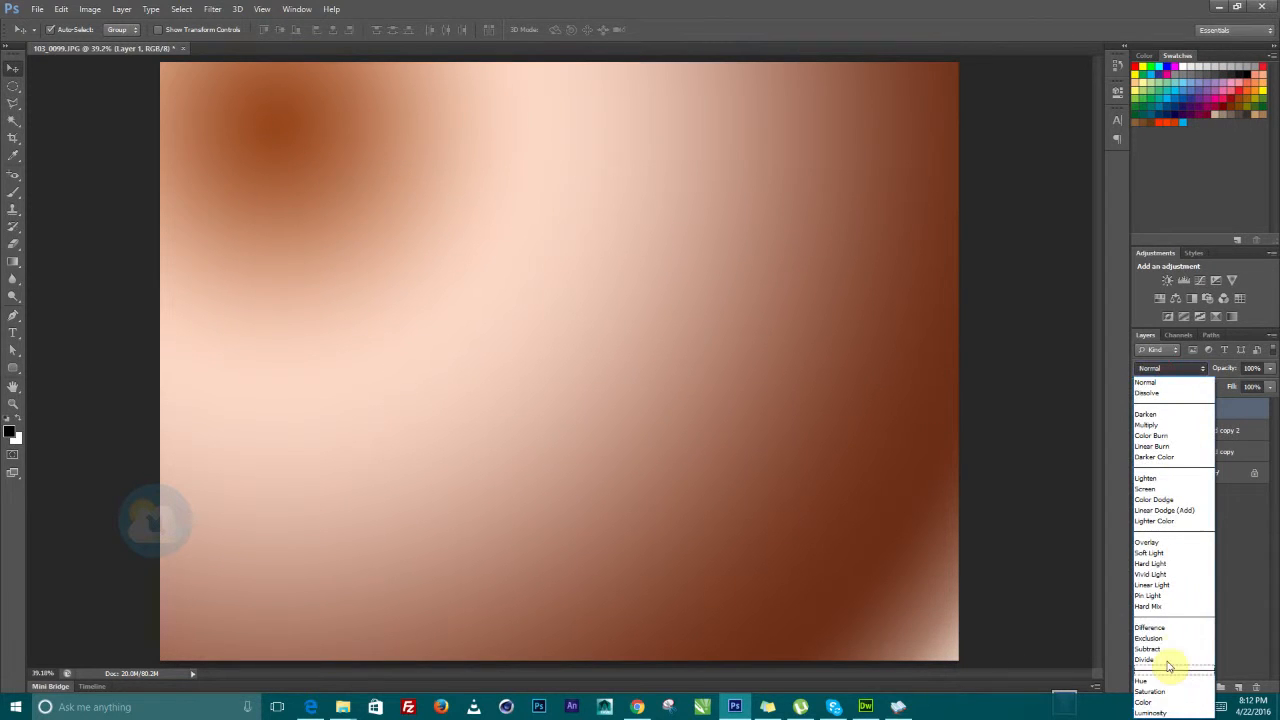
click(1156, 703)
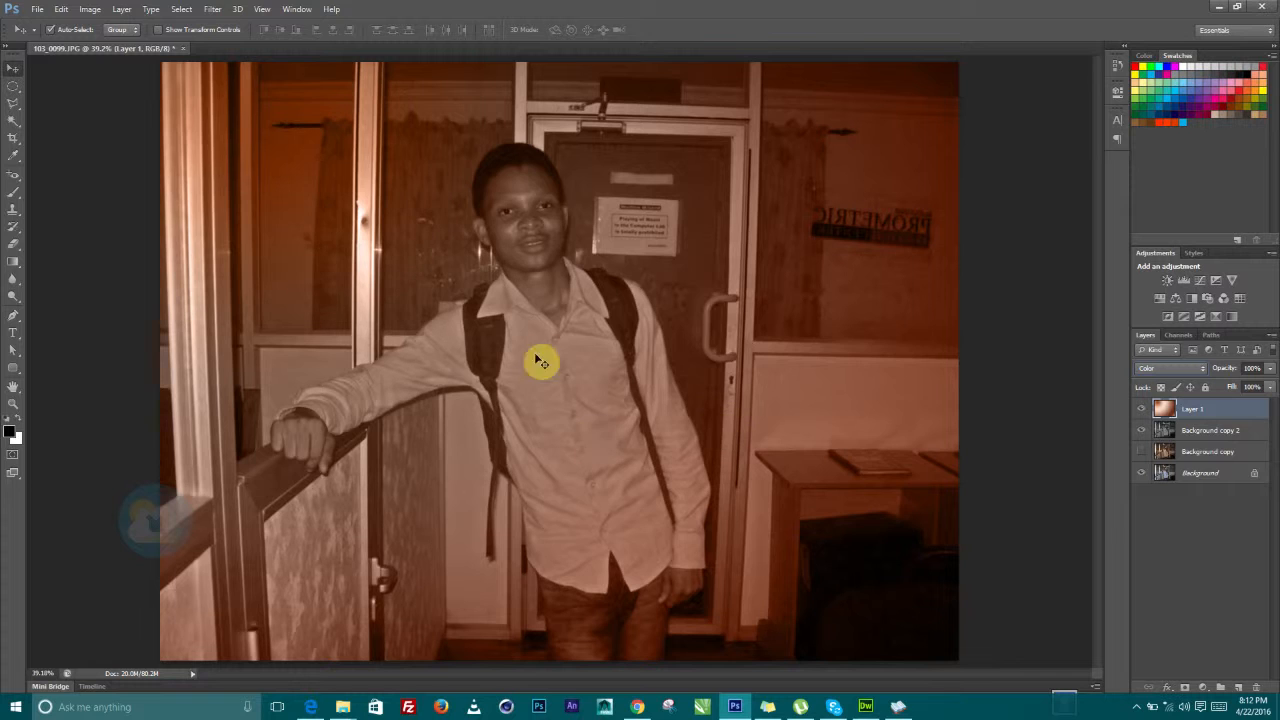
click(1269, 368)
drag(1268, 382, 1238, 390)
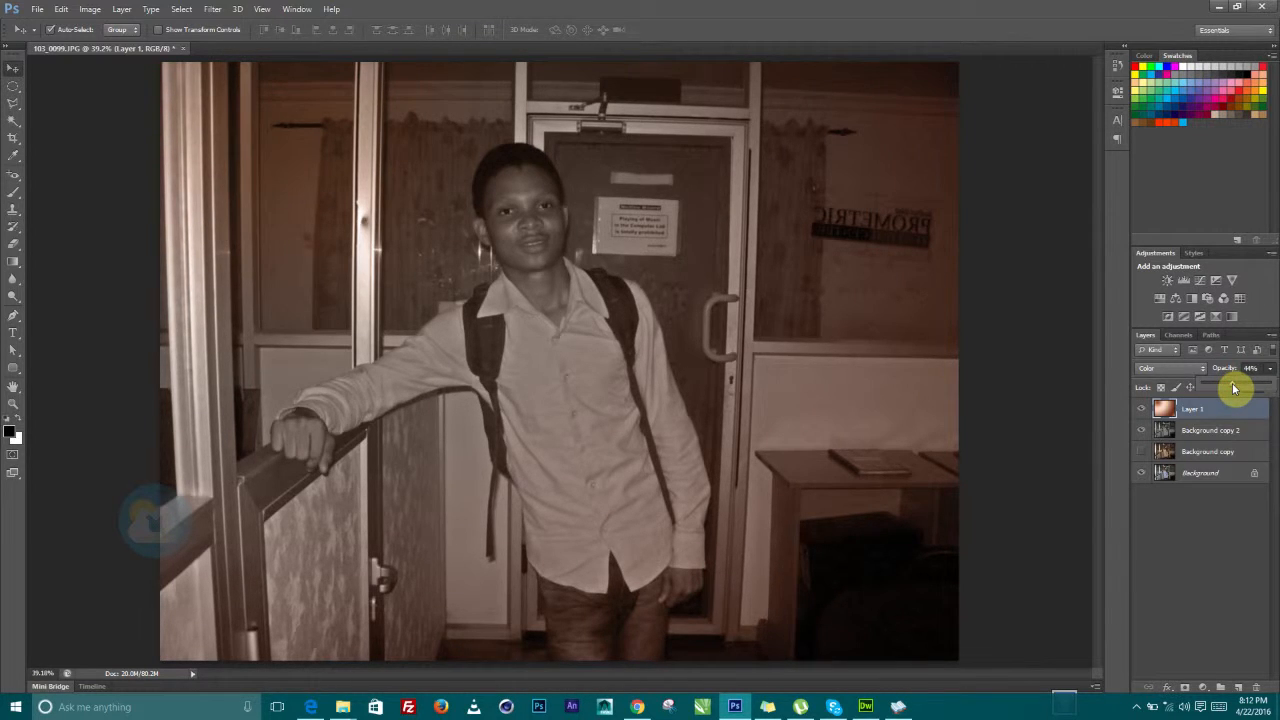
click(1214, 518)
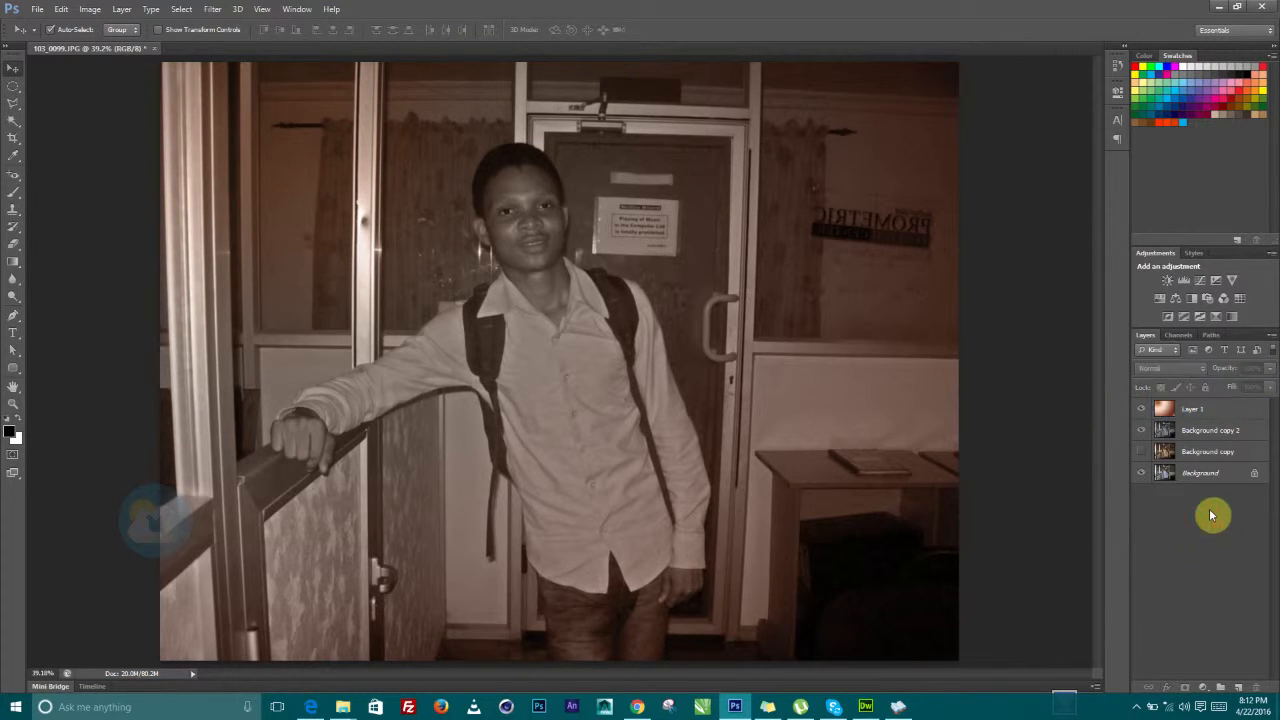
click(1140, 410)
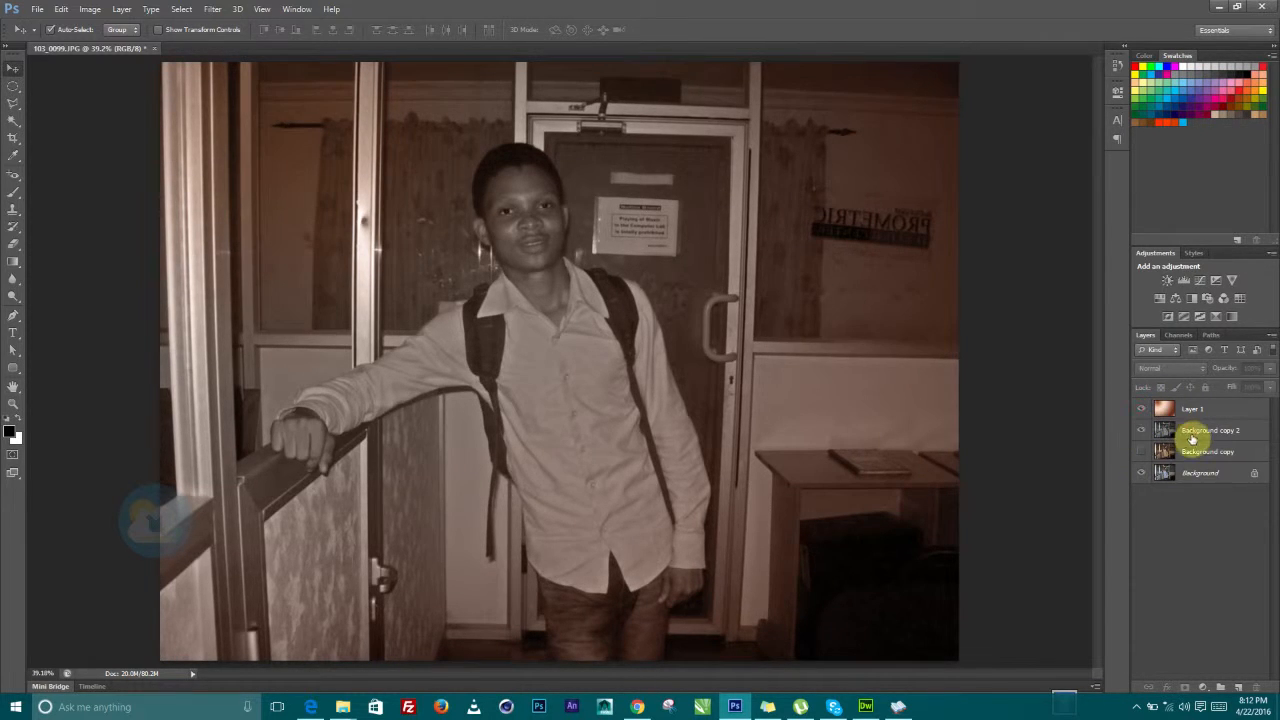
Group Layer 1 and Background copy 2 into a new group named vintage_raw
click(1191, 427)
shift+click(1191, 412)
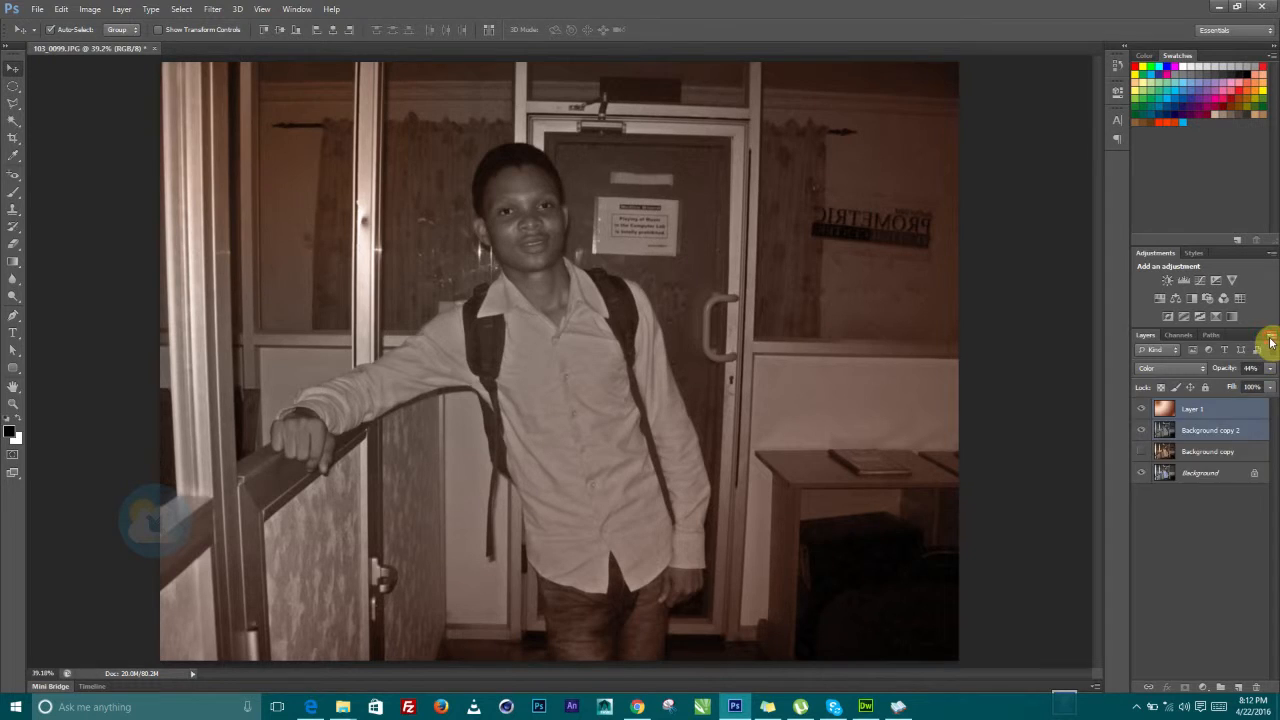
click(1271, 340)
click(1192, 418)
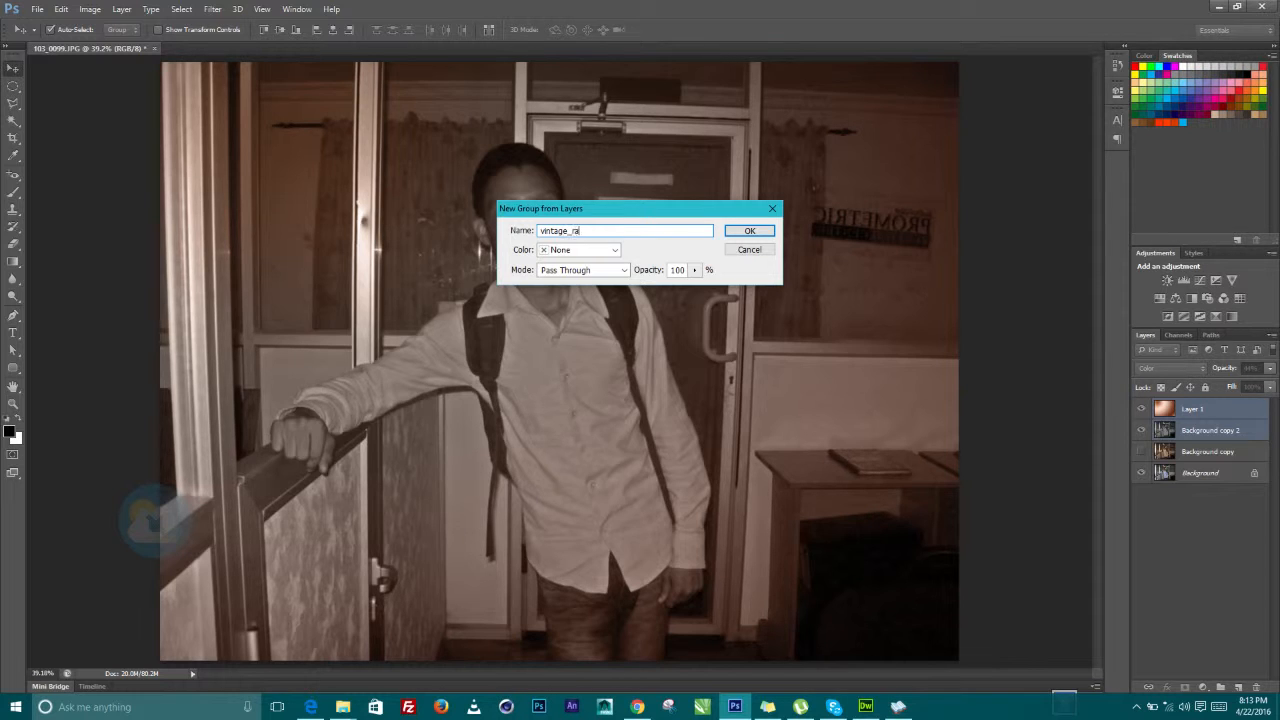
click(749, 231)
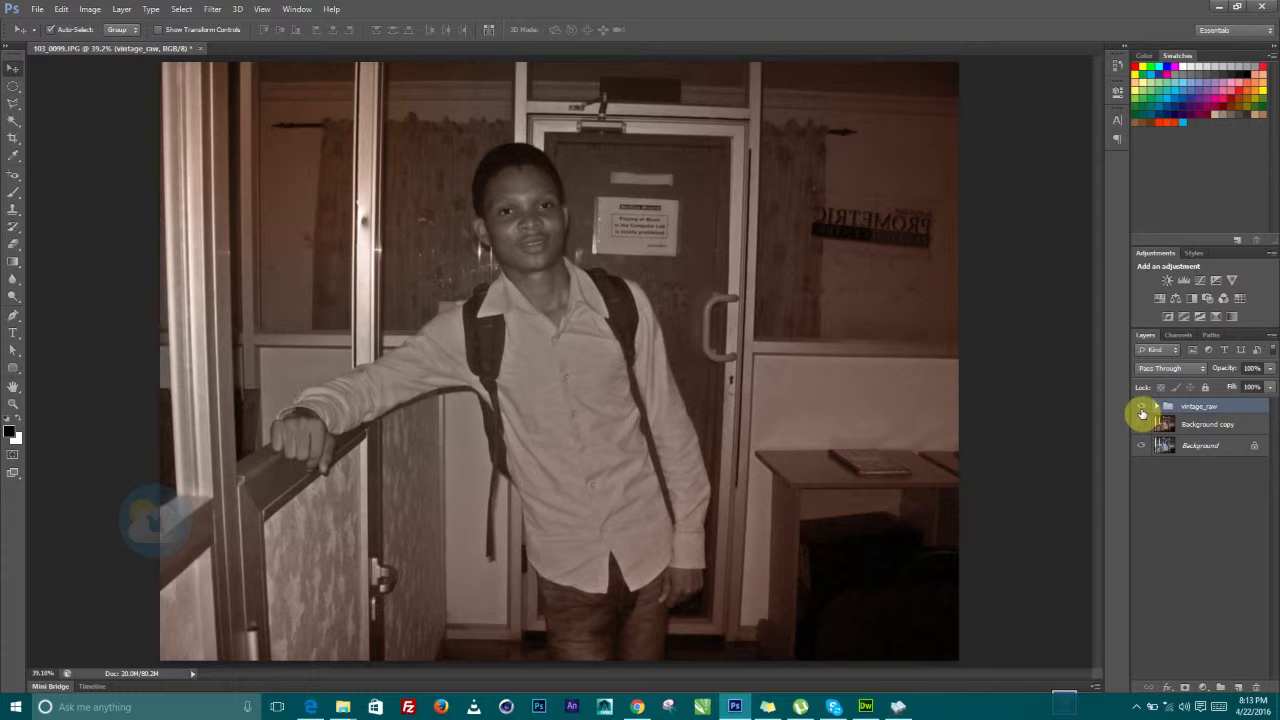
Compare the vintage_raw group with the sepia Background copy by alternating their visibility
click(1142, 409)
click(1142, 409)
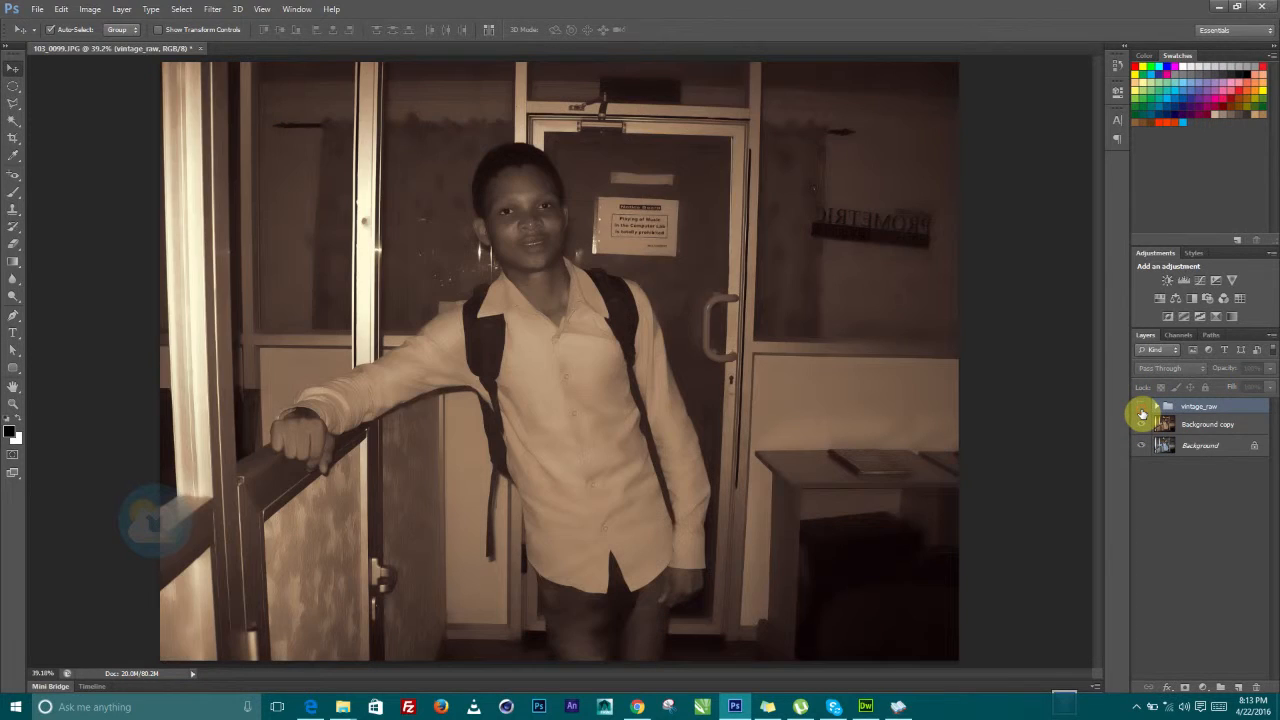
click(1142, 410)
click(1142, 410)
click(1142, 410)
click(1157, 429)
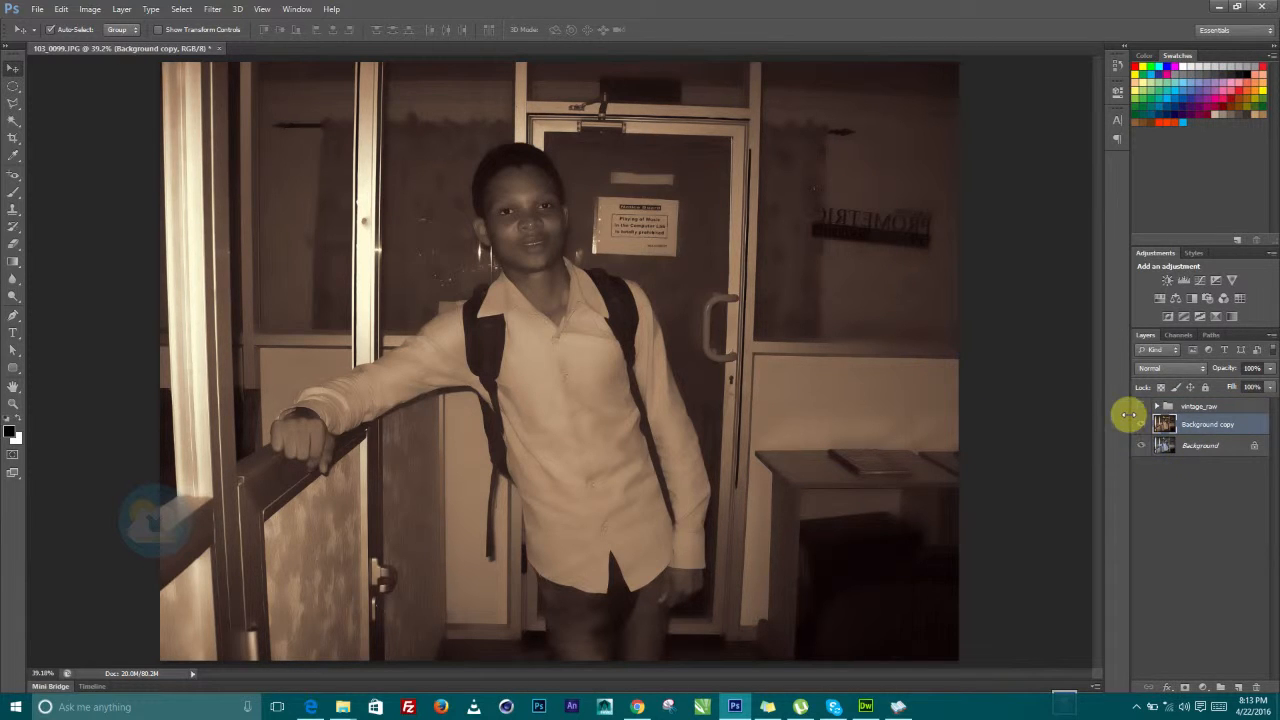
click(1142, 408)
click(1142, 425)
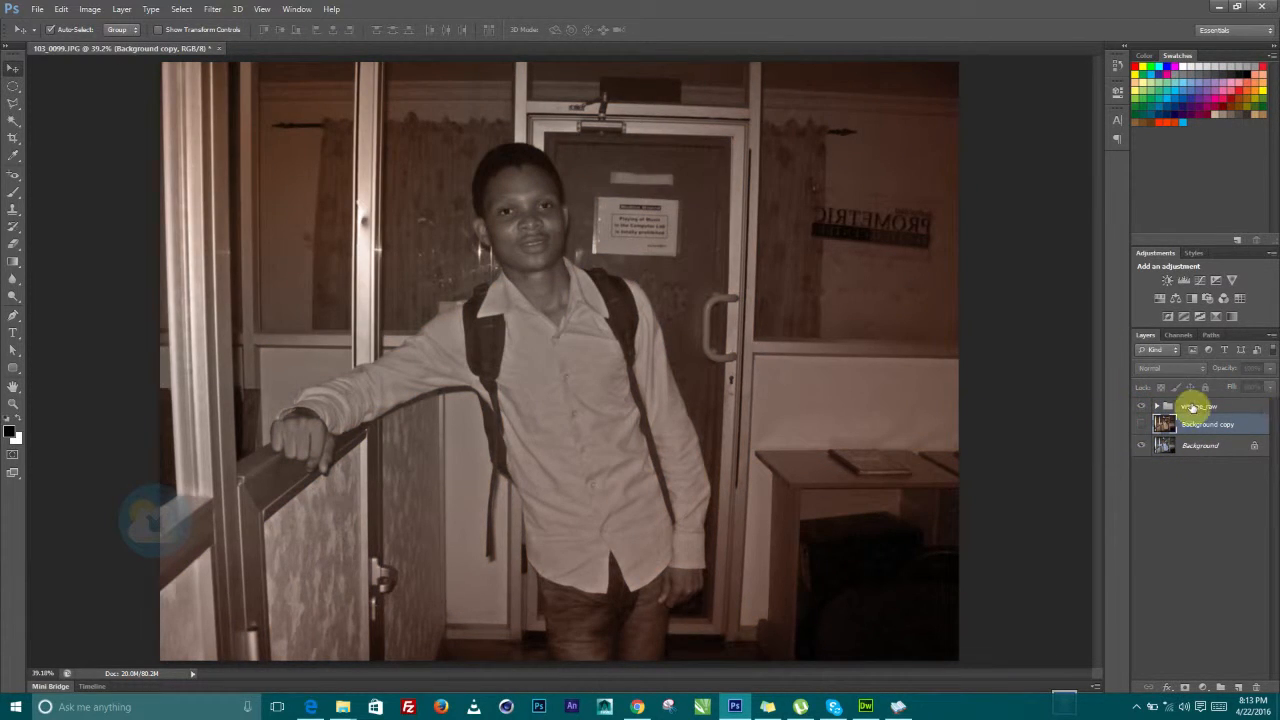
Hide the vintage_raw group and show the sepia Background copy layer
click(1200, 407)
click(1142, 408)
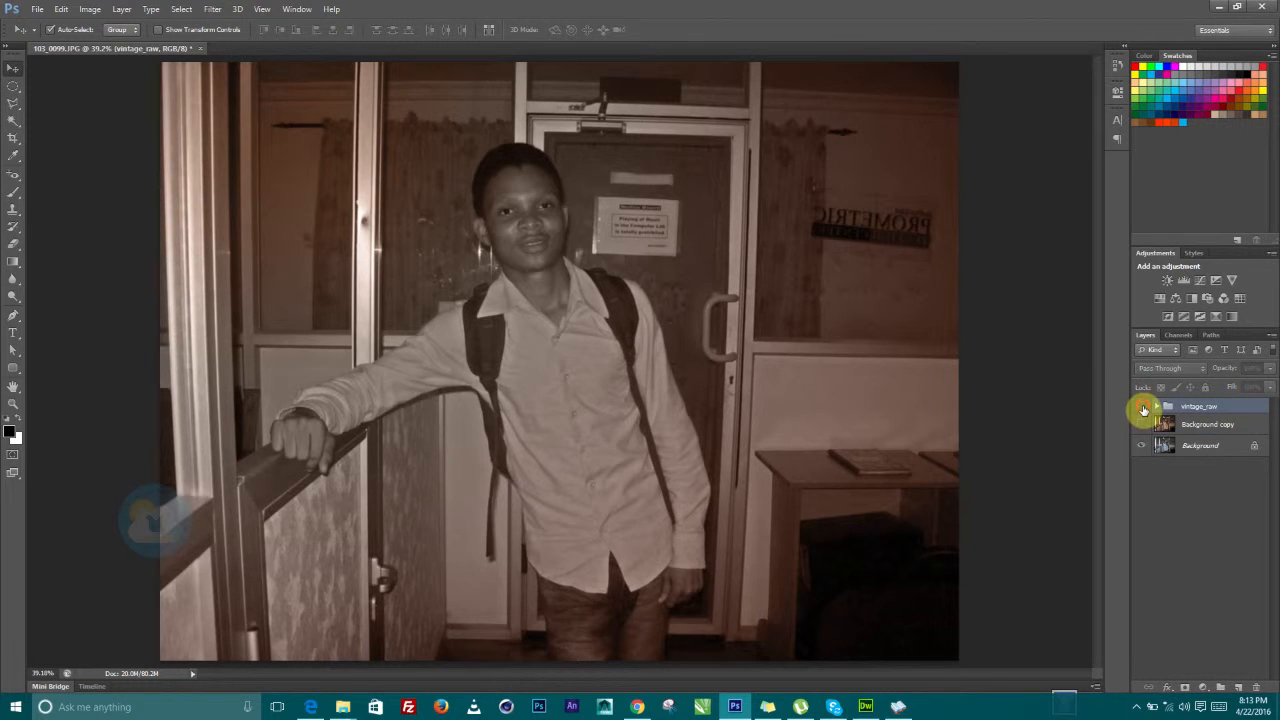
click(1142, 425)
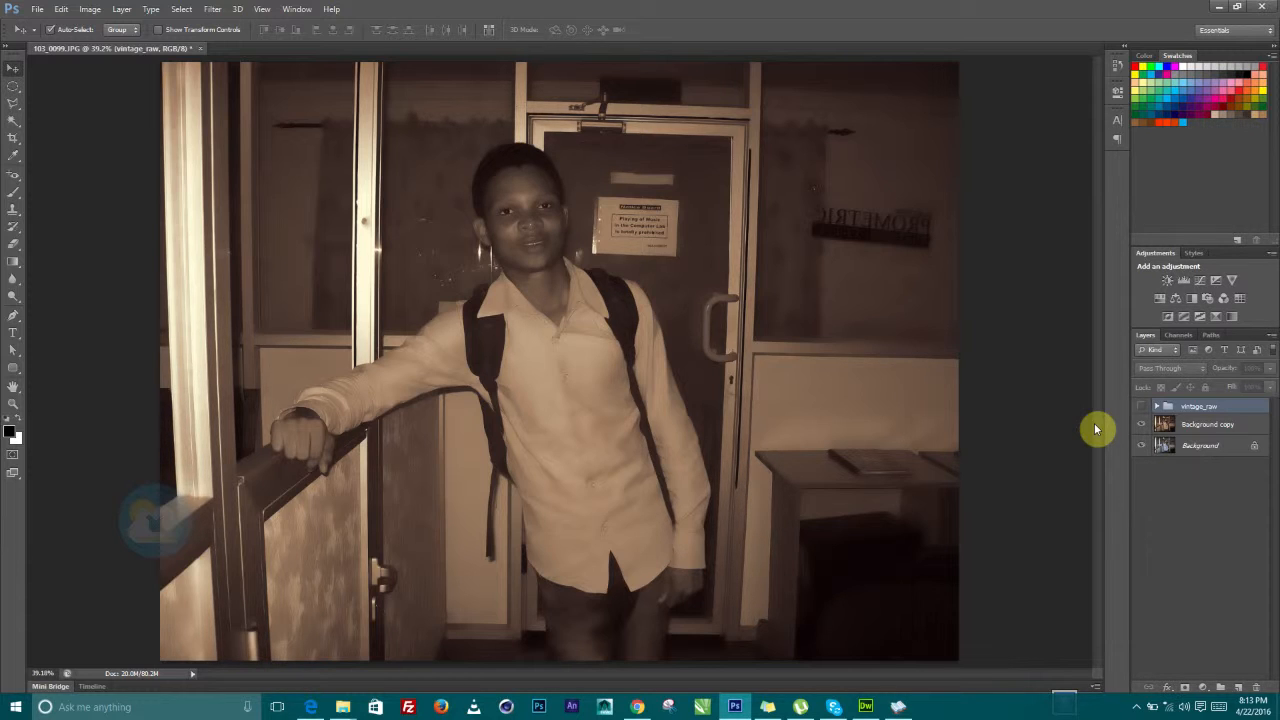
Add the text "VINTAGE 1943" on a new type layer directly above Background copy
click(1207, 424)
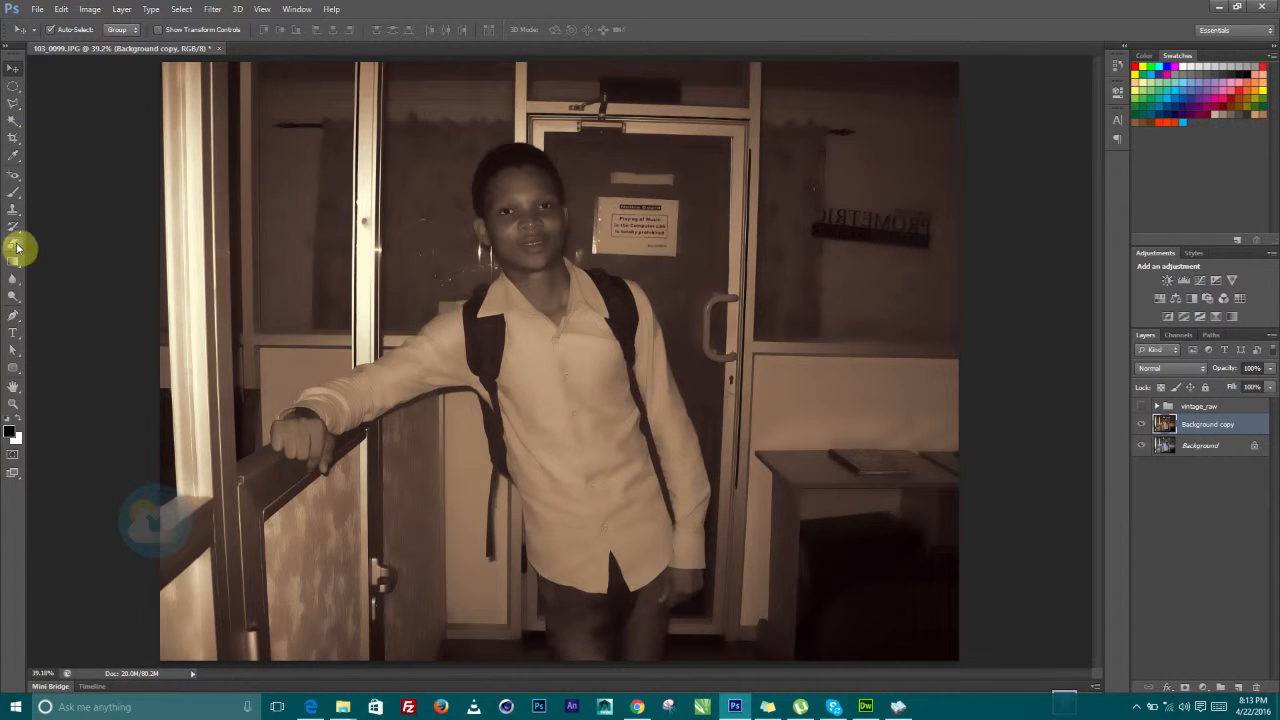
click(13, 332)
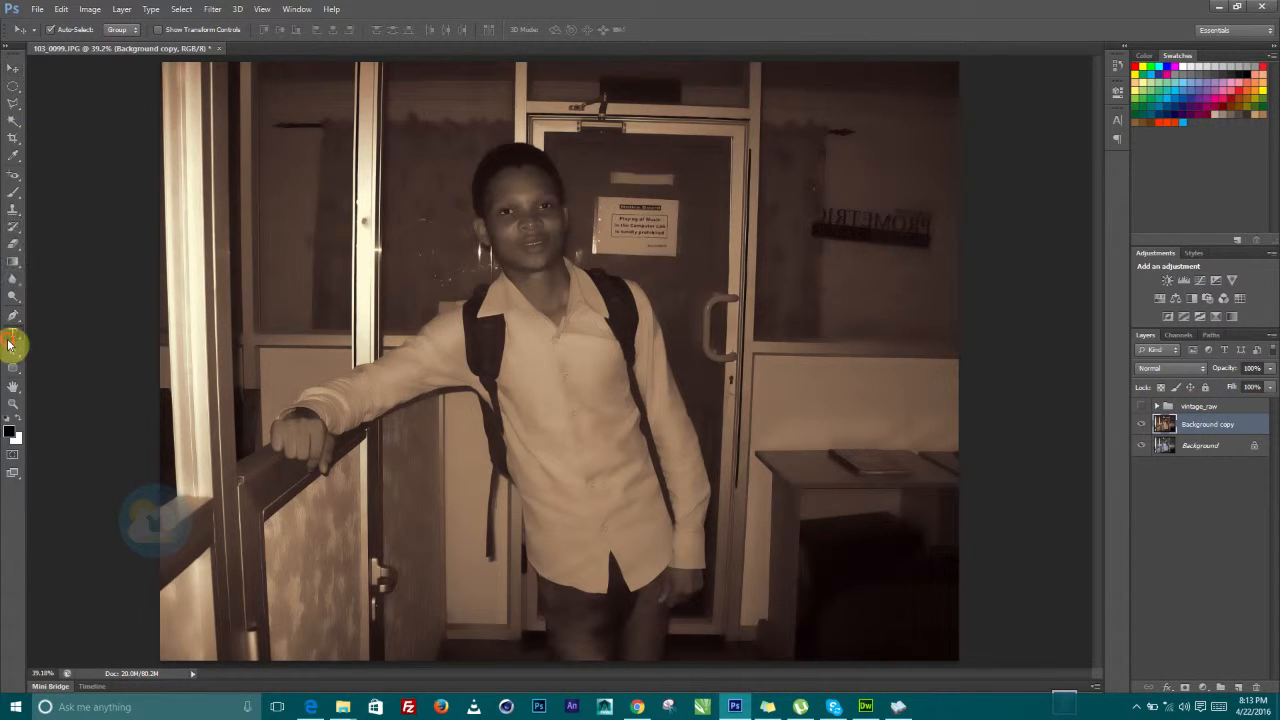
click(311, 512)
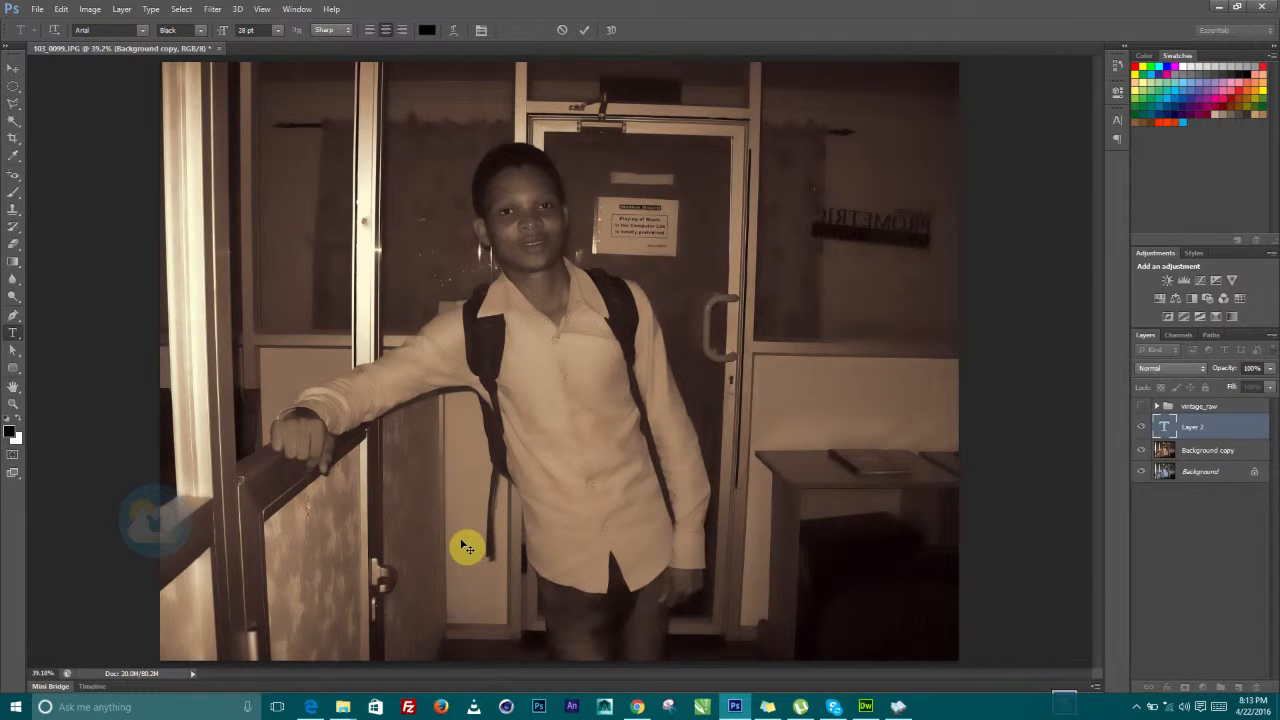
text(VINTAGE)
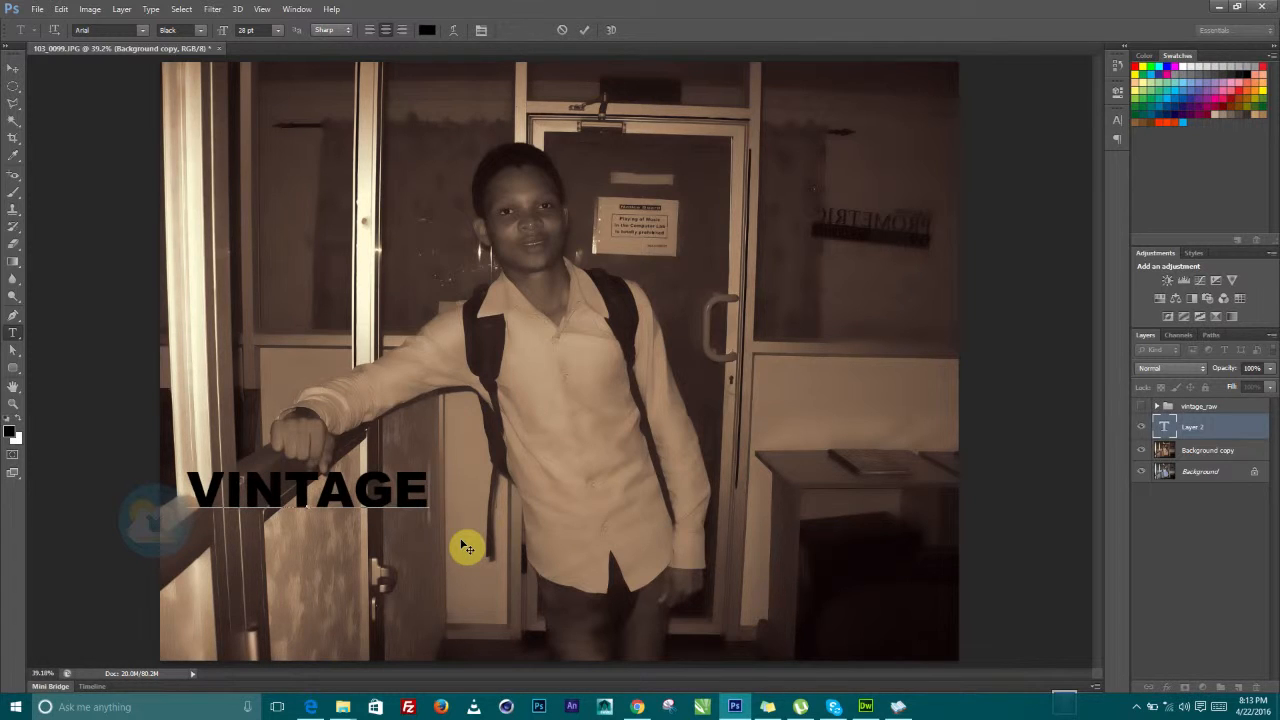
text( 1)
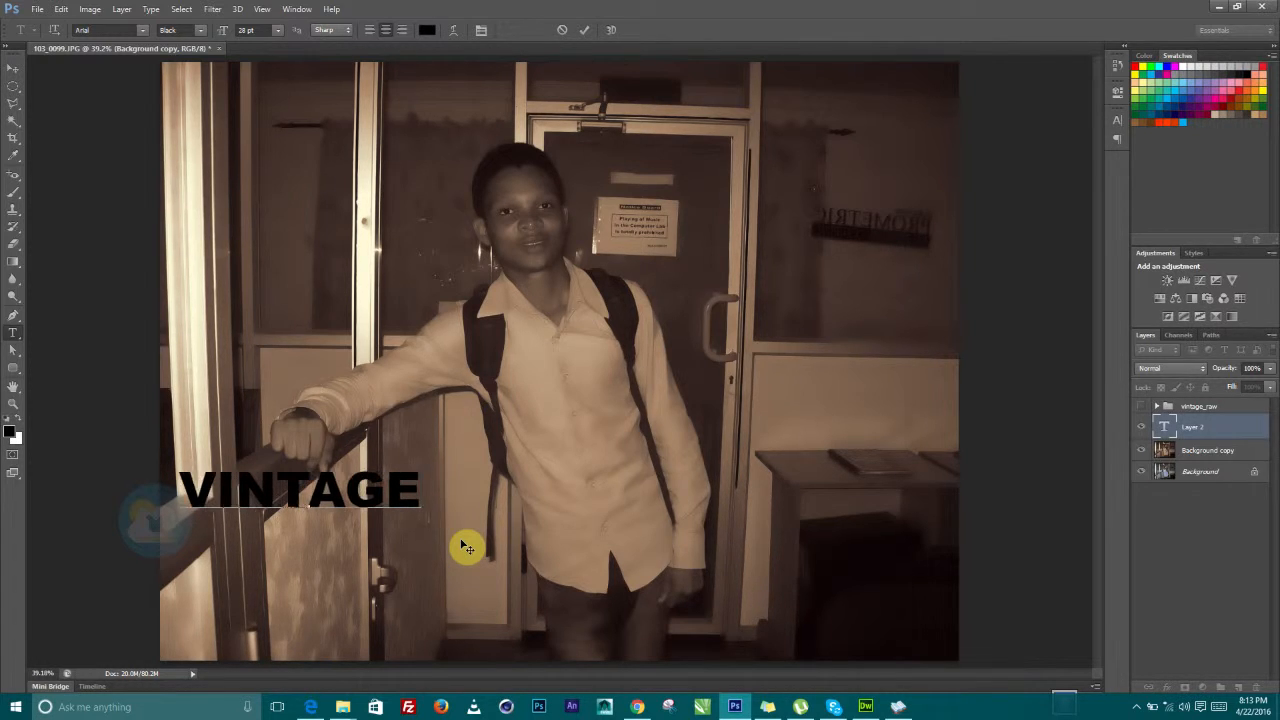
text(9)
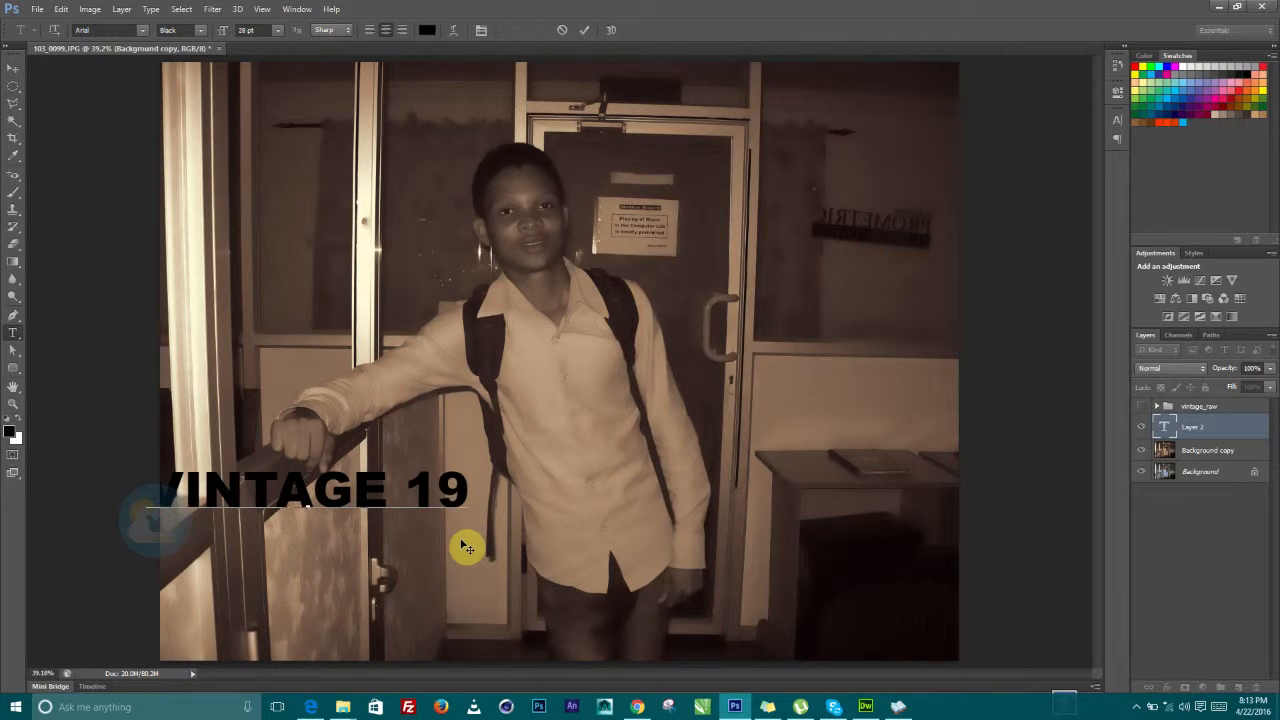
text(43)
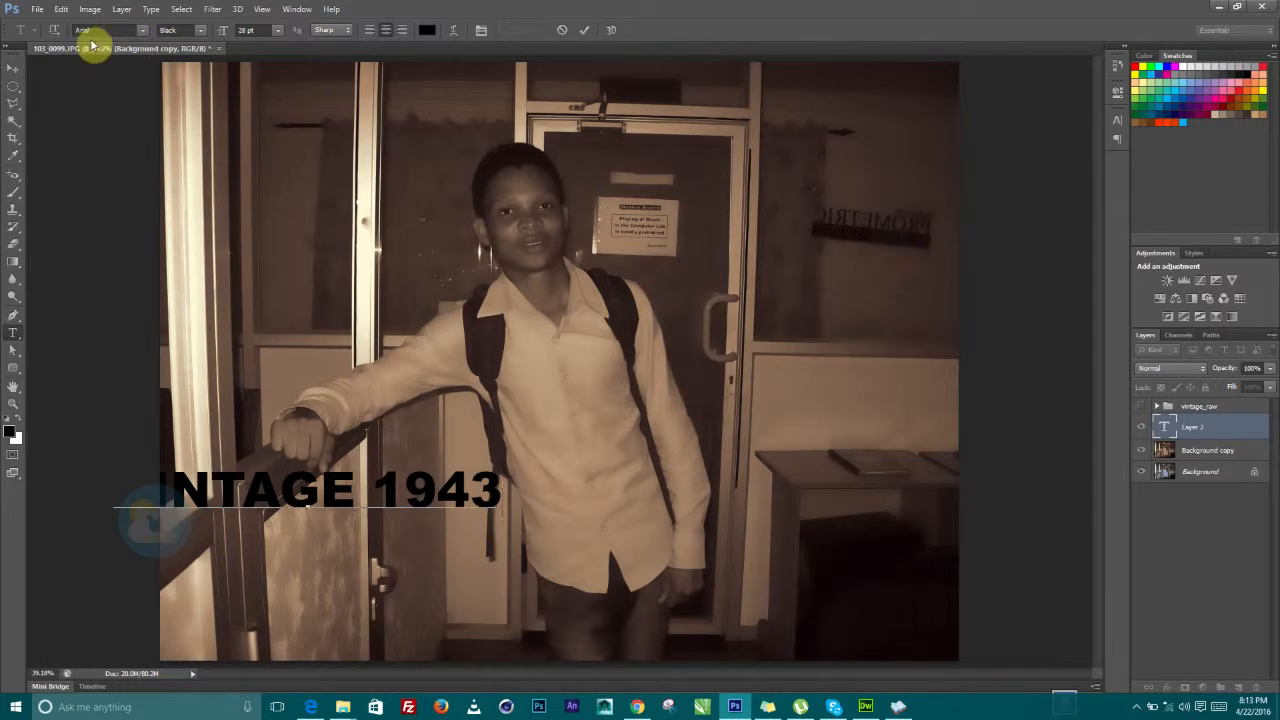
Move the VINTAGE 1943 text to the lower middle of the photo, across the bottom of the shirt
click(13, 68)
drag(449, 503, 706, 610)
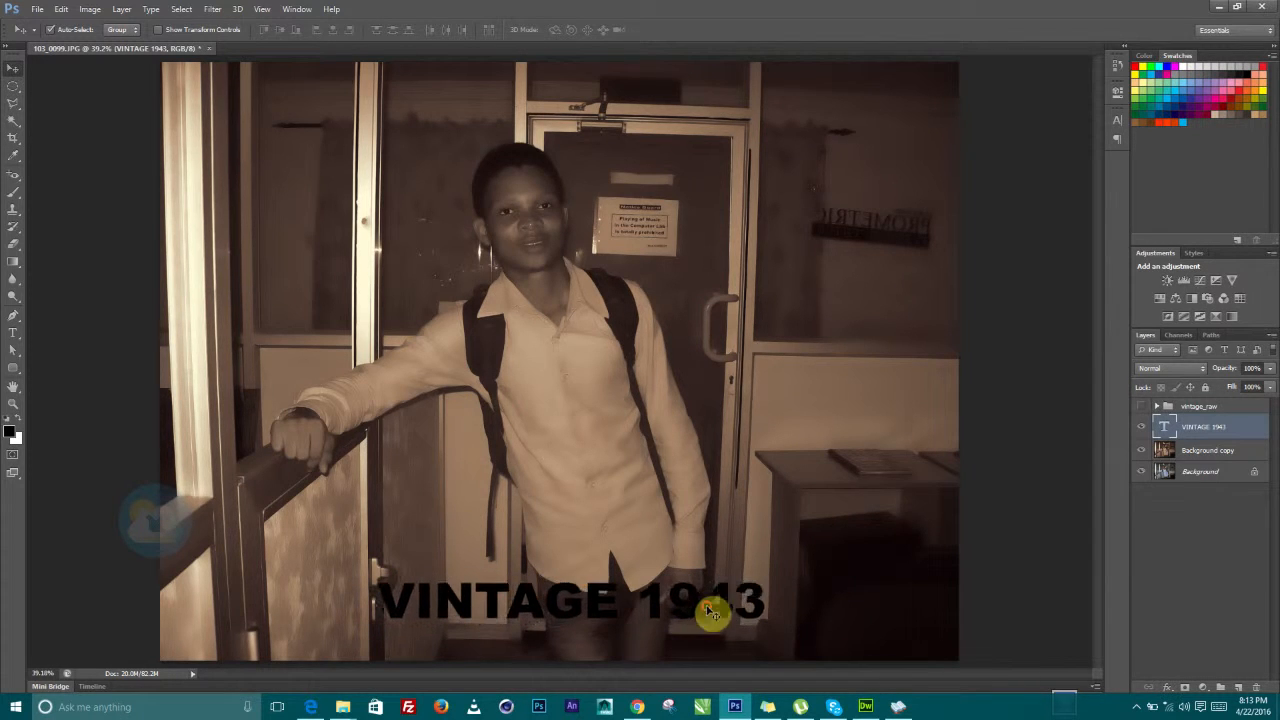
drag(596, 617, 601, 550)
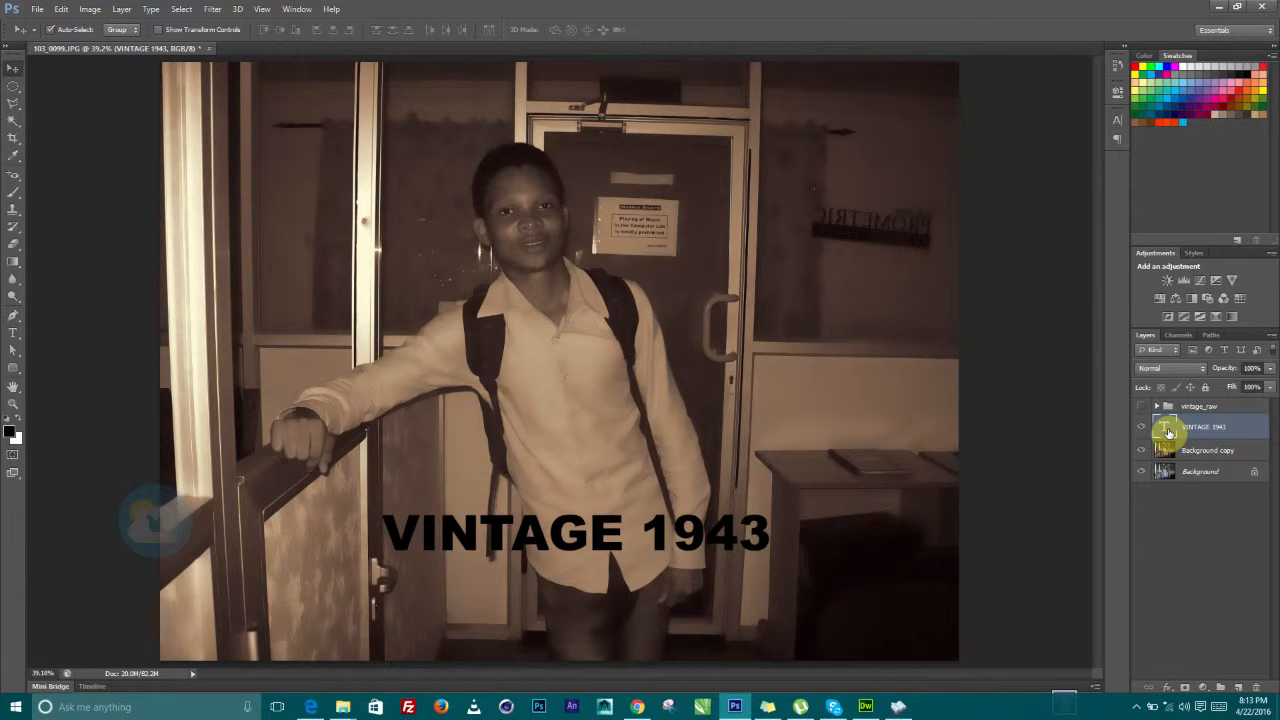
Change the font of the VINTAGE 1943 text to 1980sWriter
double_click(1165, 428)
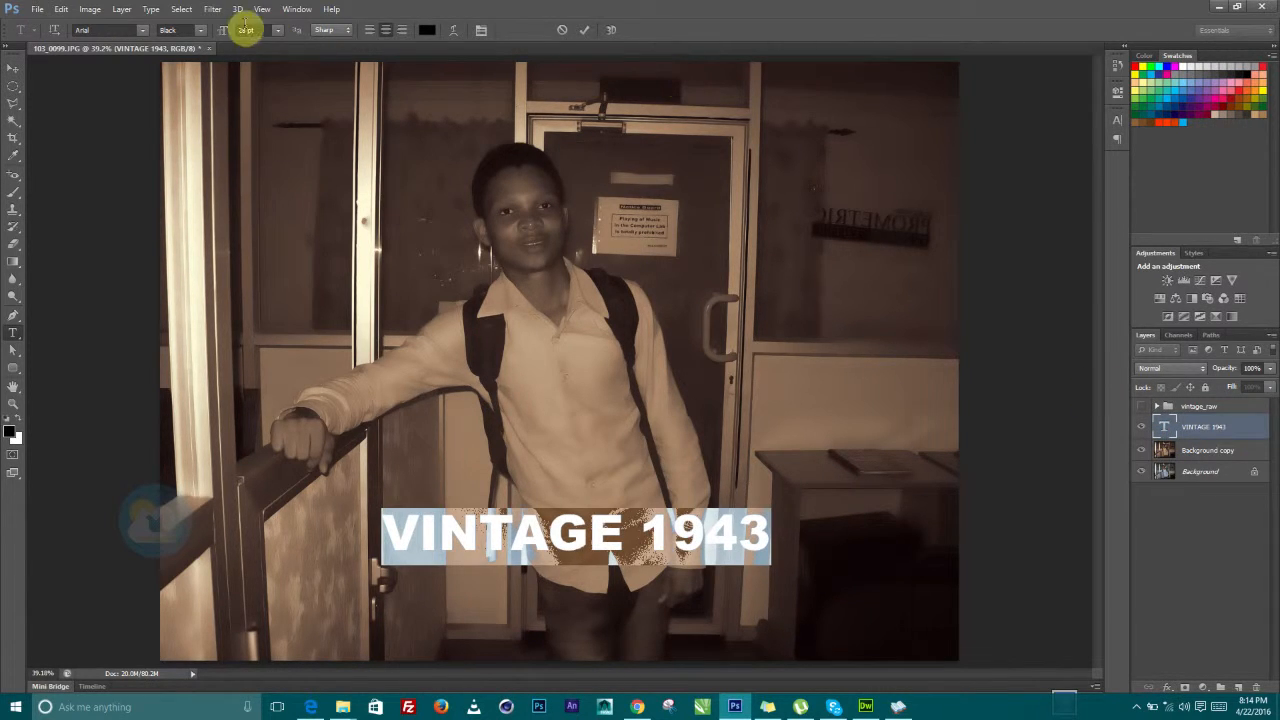
click(107, 31)
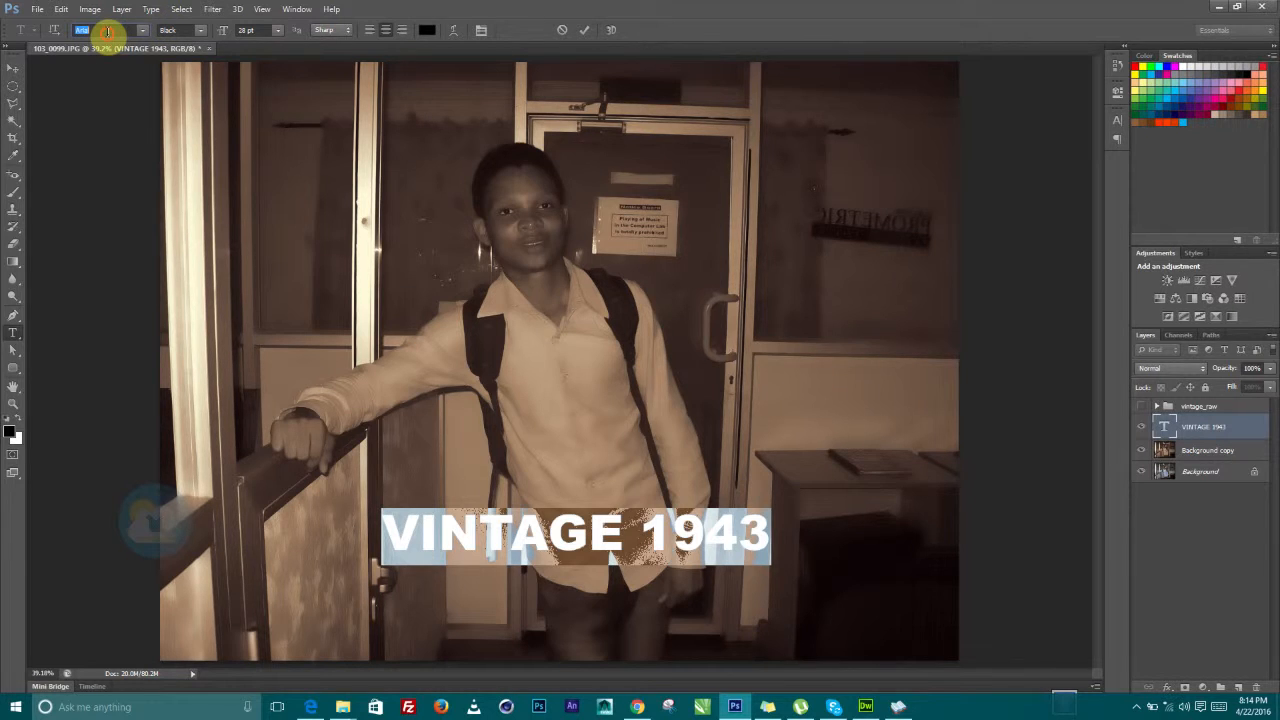
key(Up)
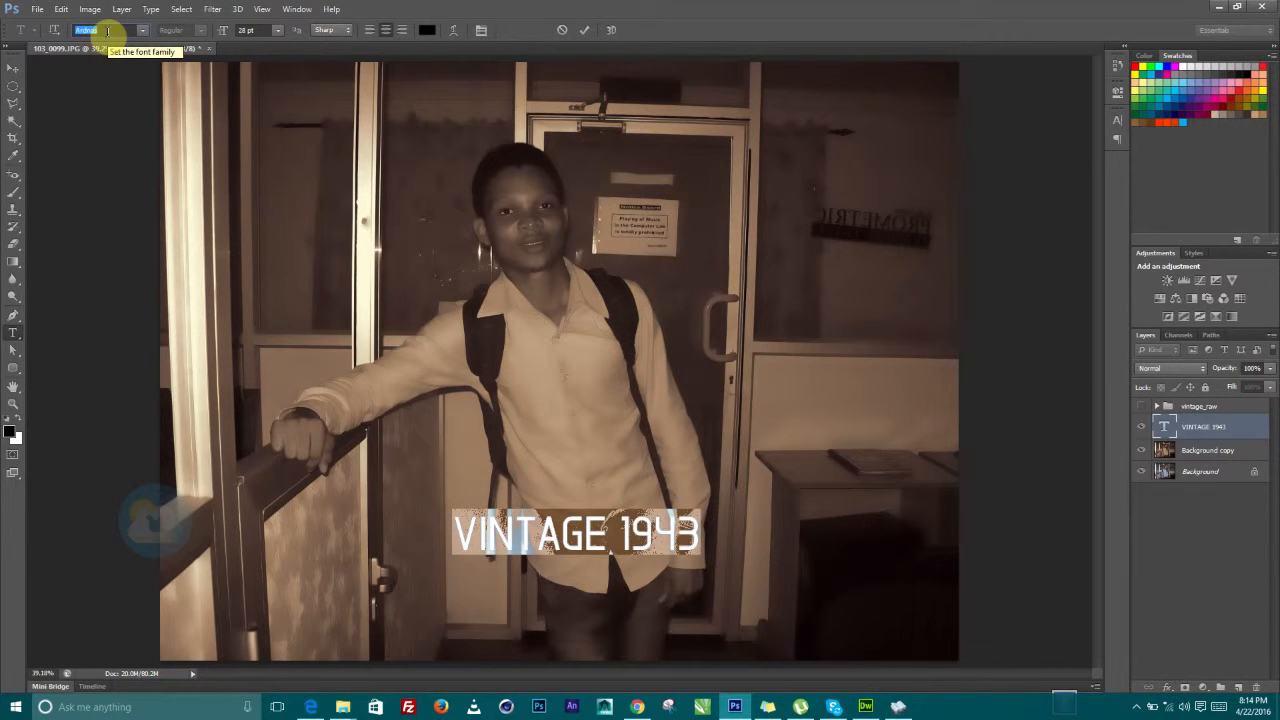
text(Vin)
key(BackSpace)
key(BackSpace)
key(BackSpace)
key(Return)
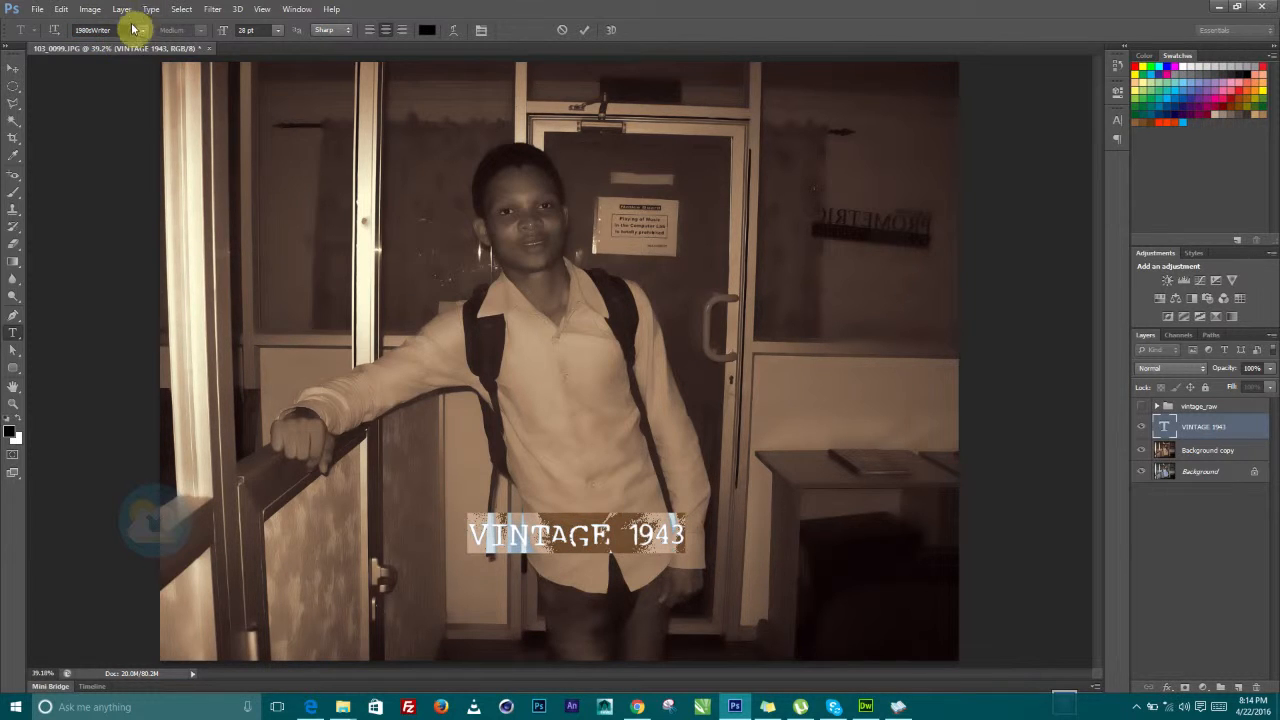
Move the VINTAGE 1943 text to the photo's lower-left area, below the subject's outstretched arm
click(13, 67)
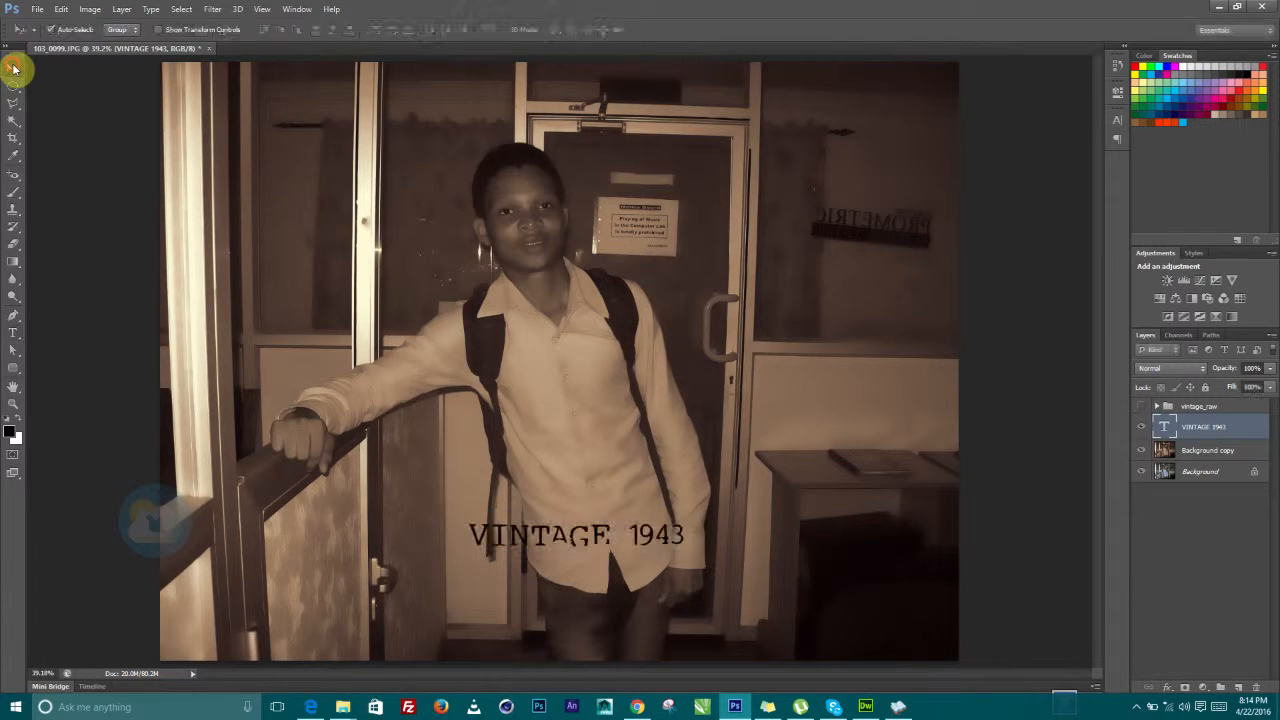
drag(663, 553, 457, 523)
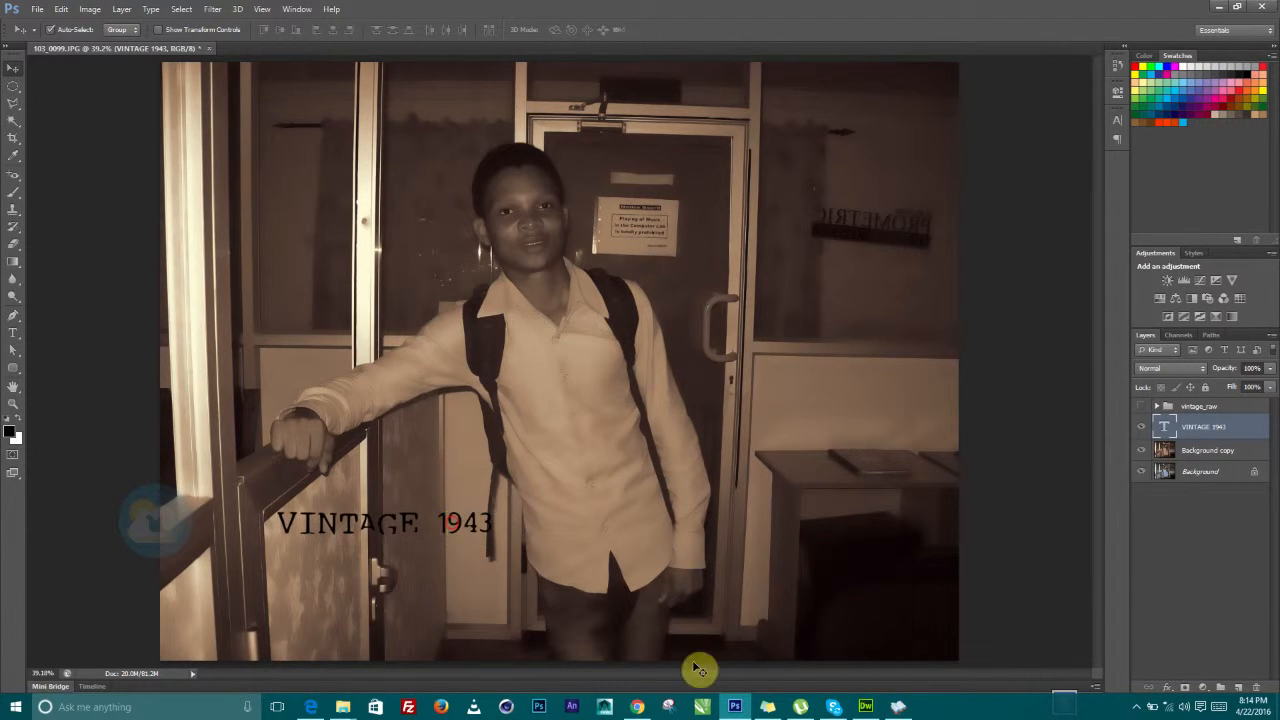
mouse_move(803, 700)
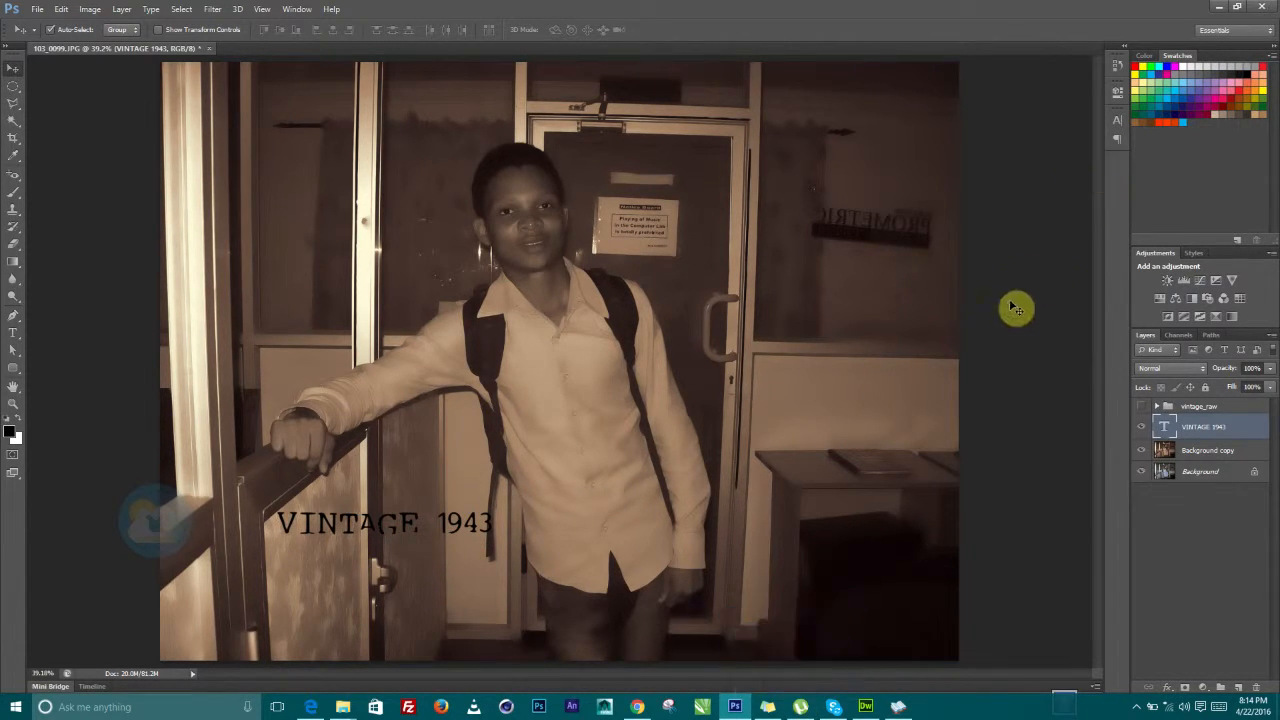